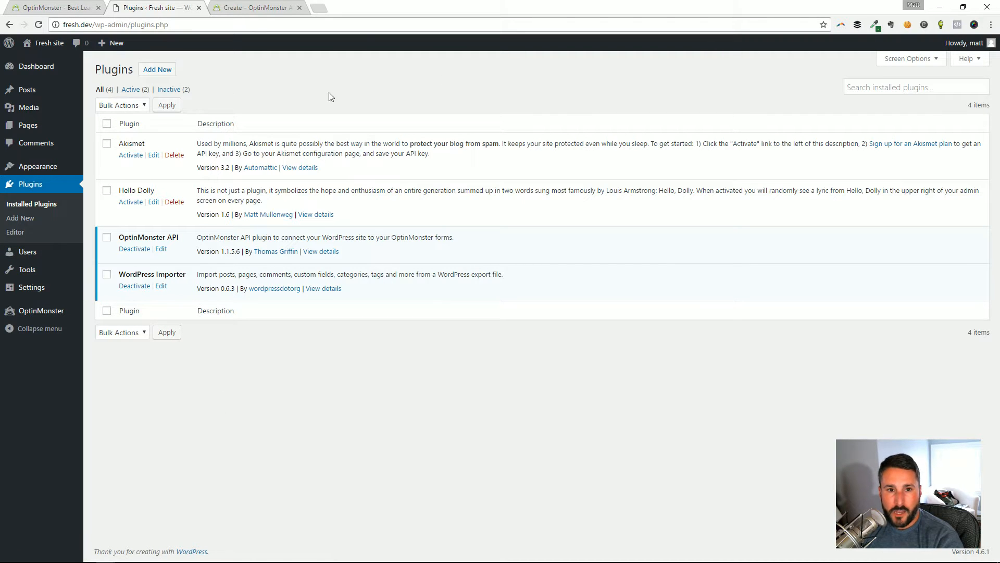
- Search the WordPress plugin directory for "optinmonster" from the page for adding new plugins
left_click(157, 69)
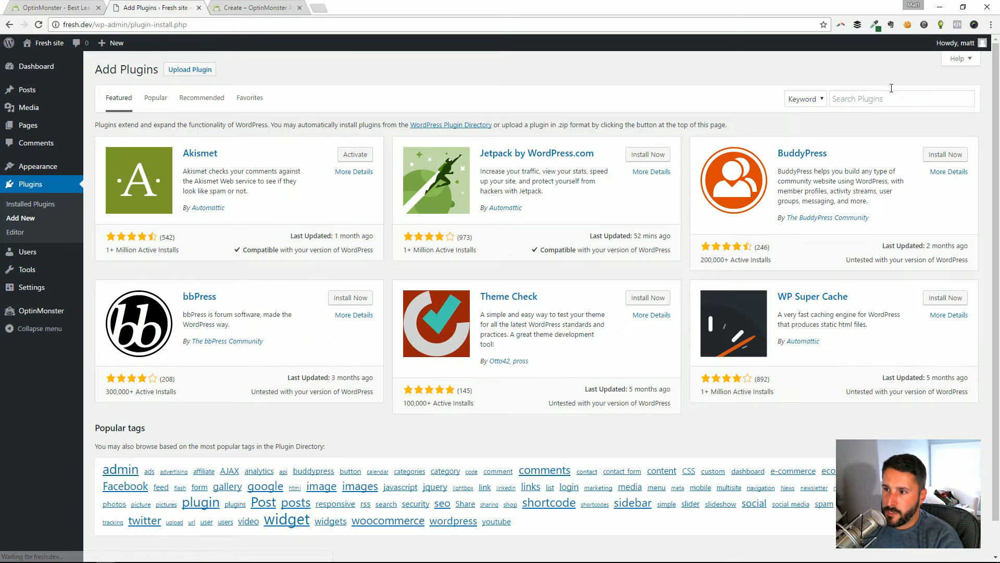
left_click(891, 104)
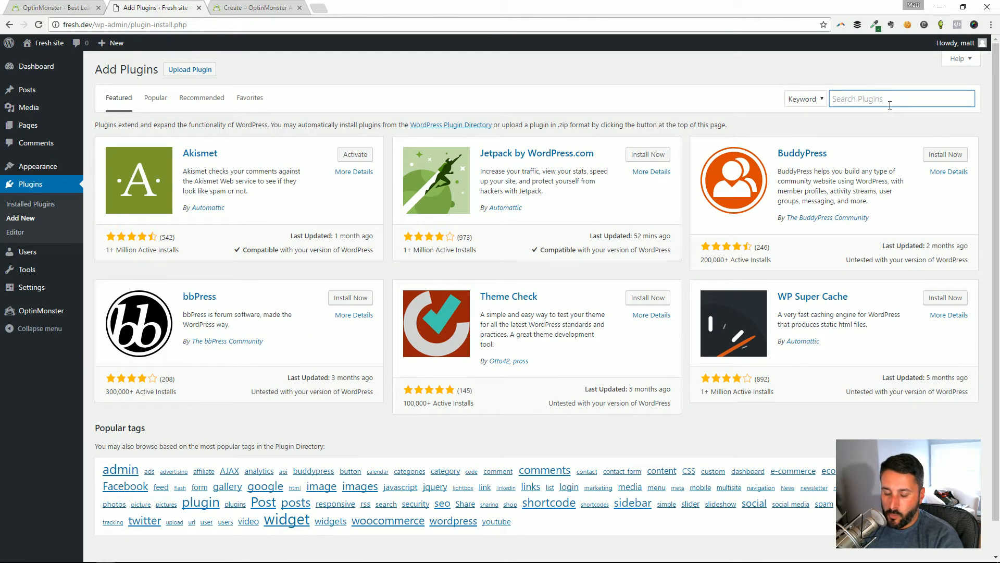
type("optinmonst")
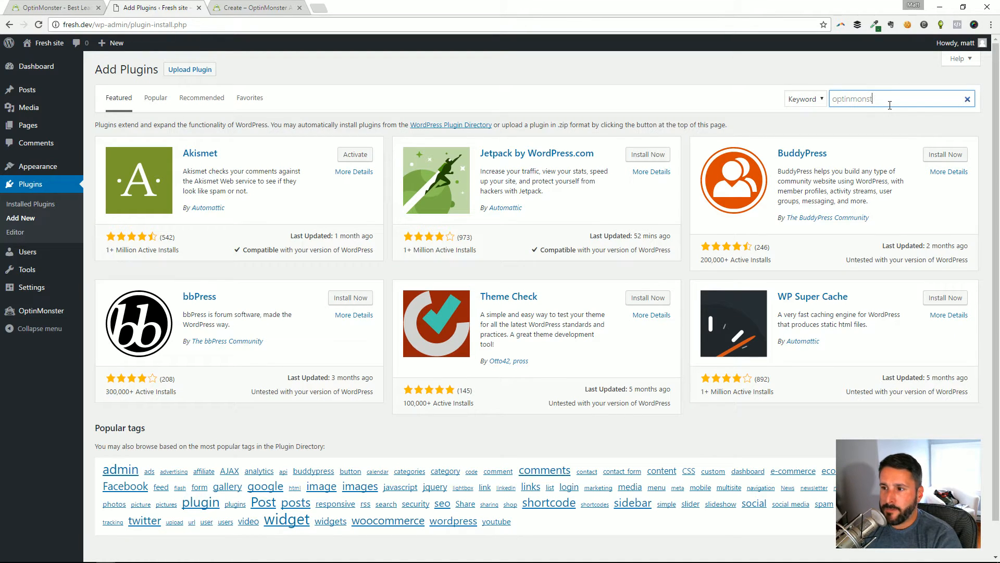
type("er")
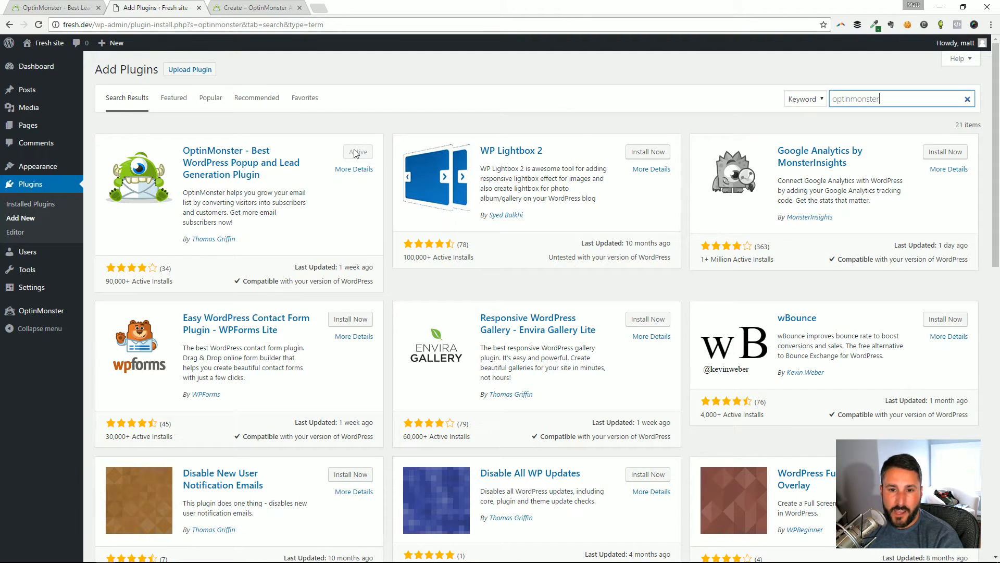
- Check the API credentials page of the OptinMonster plugin and return to its list of optins
left_click(62, 313)
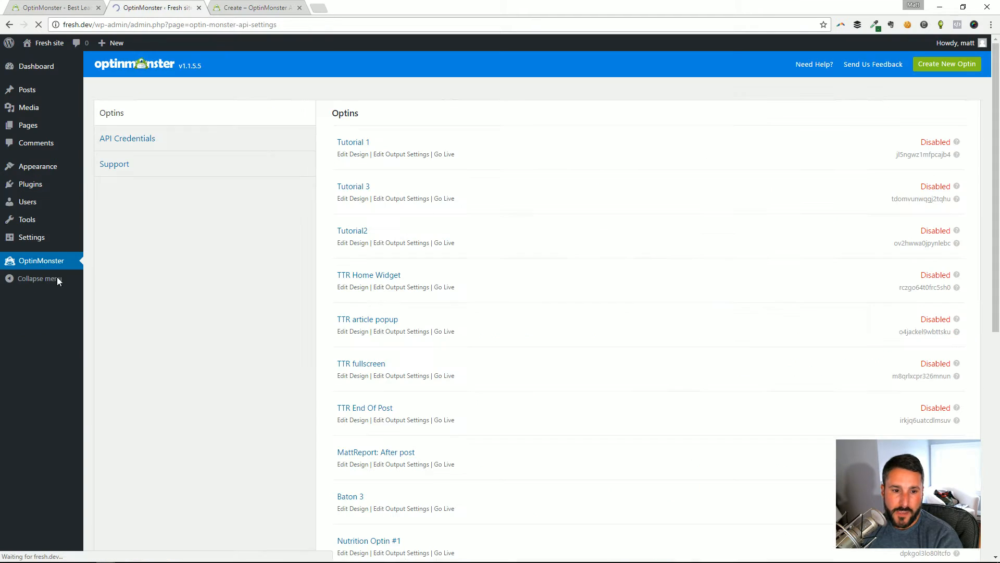
left_click(152, 139)
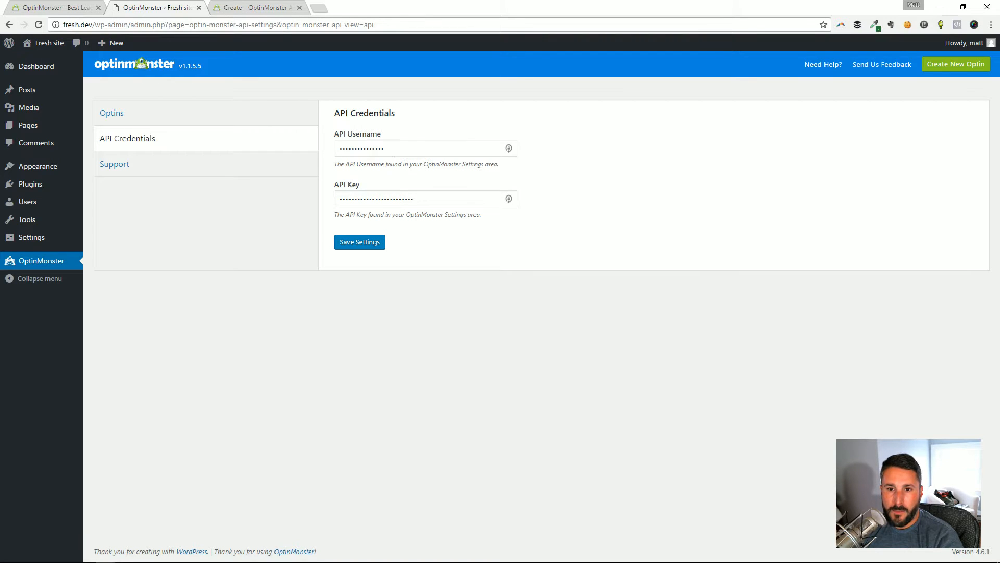
left_click(260, 8)
left_click(191, 9)
left_click(165, 119)
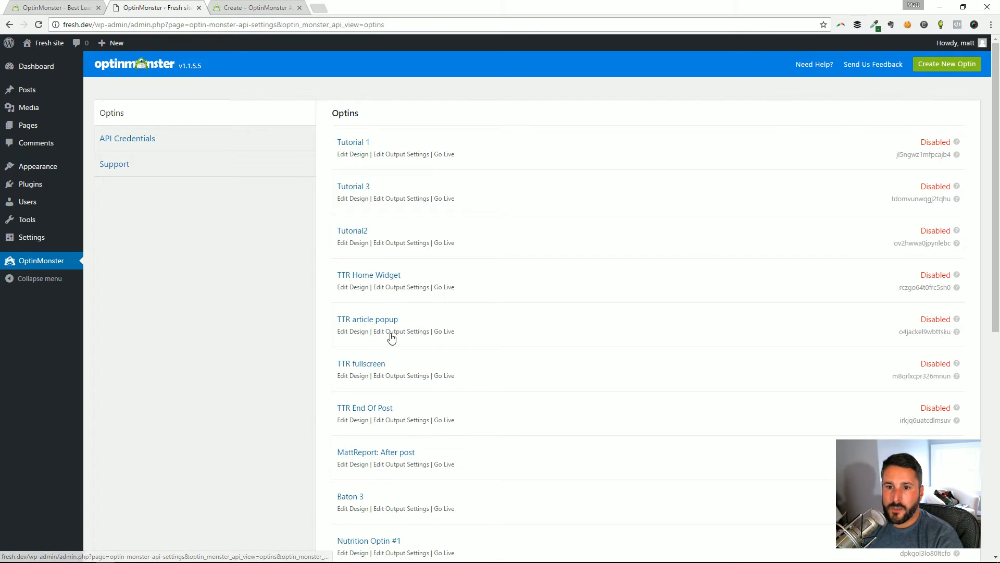
- In the OptinMonster web app, create a Lightbox optin campaign titled "Tutorial 5" using the Estate template
left_click(255, 7)
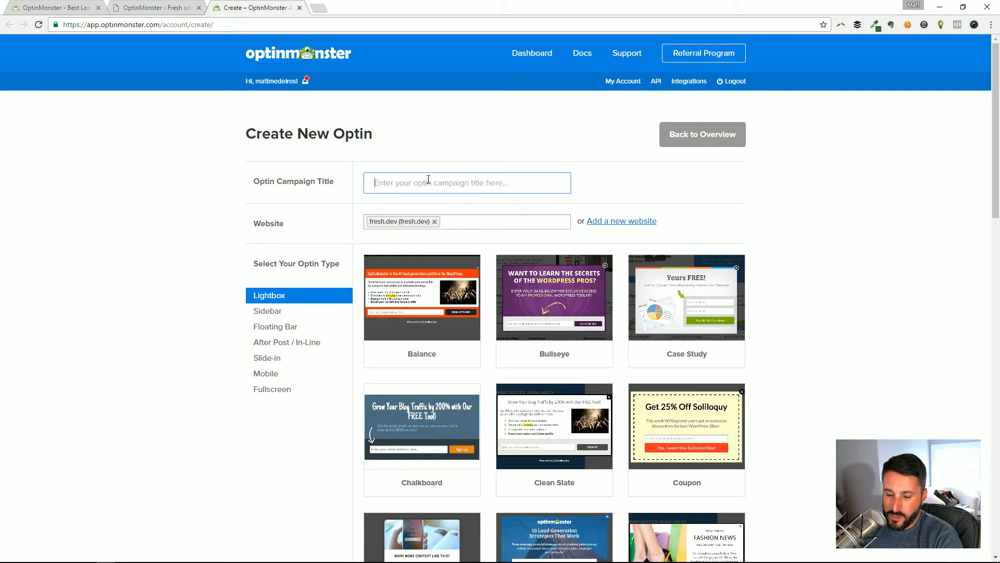
type("Tutorial 5")
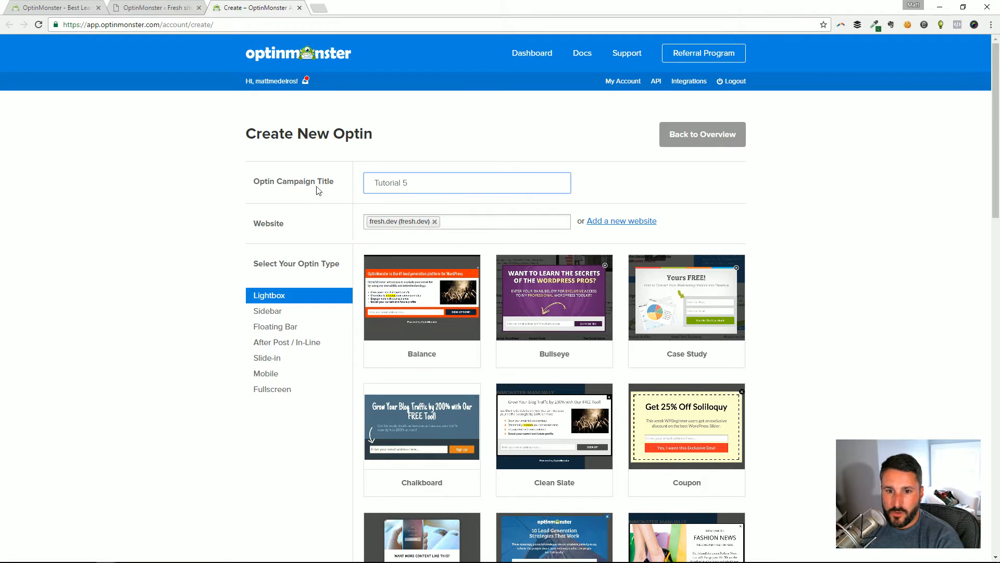
scroll(274, 170, "down", 3)
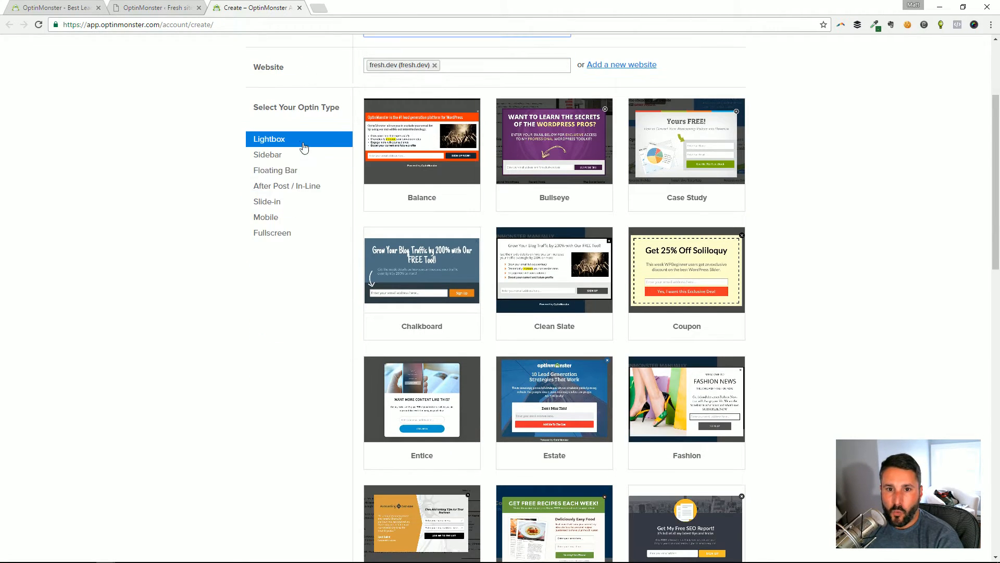
scroll(304, 147, "up", 2)
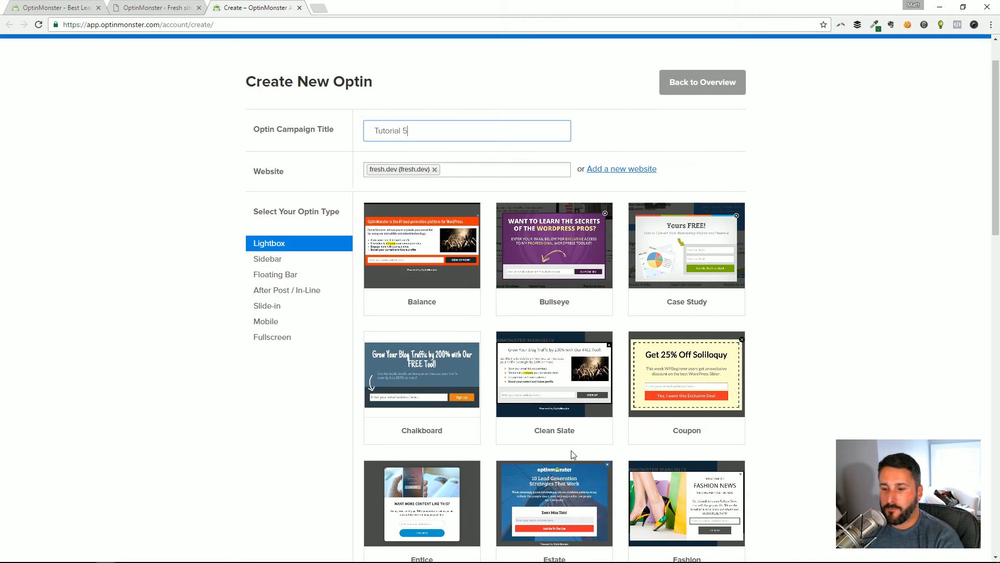
scroll(573, 442, "down", 1)
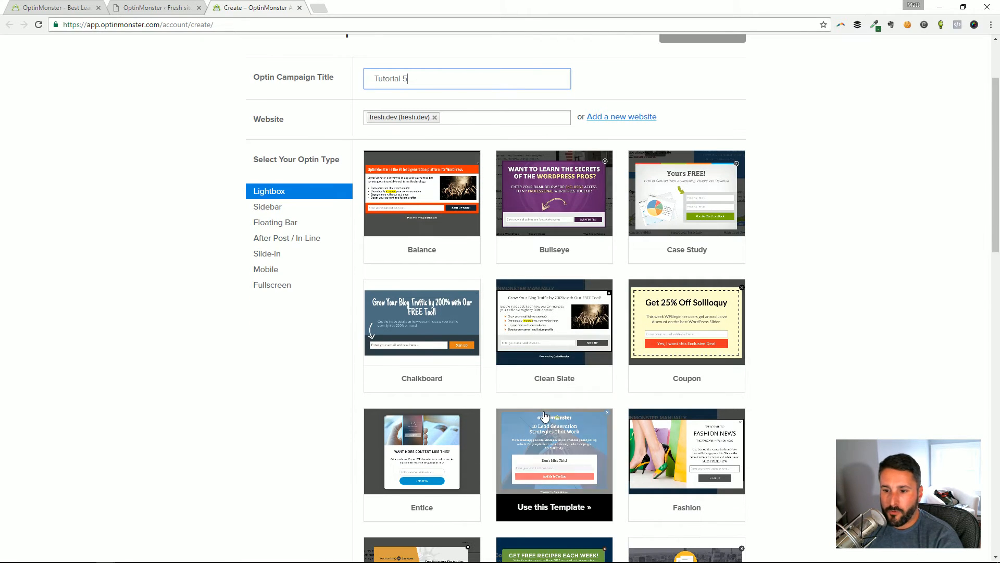
scroll(521, 271, "down", 1)
scroll(510, 205, "up", 1)
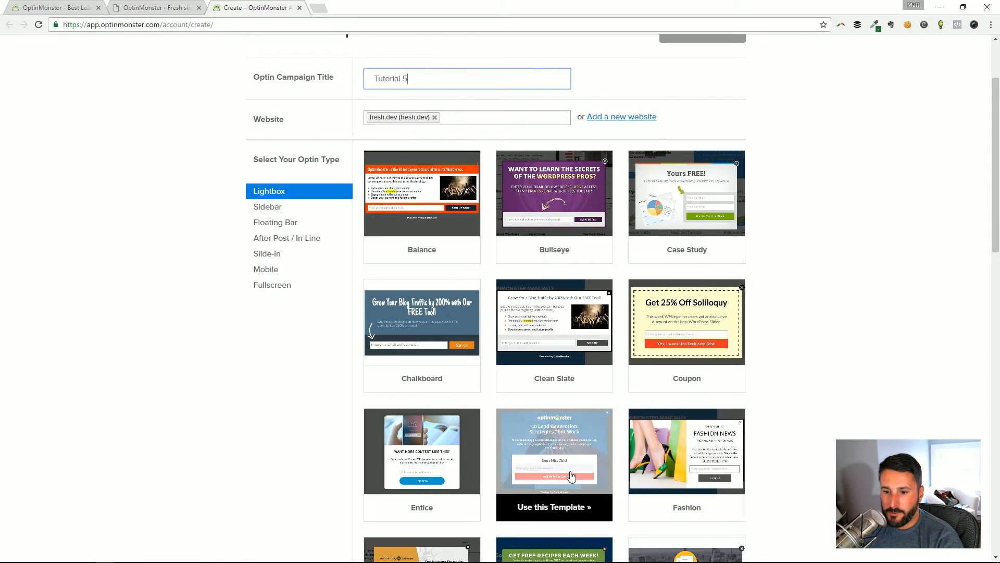
left_click(546, 505)
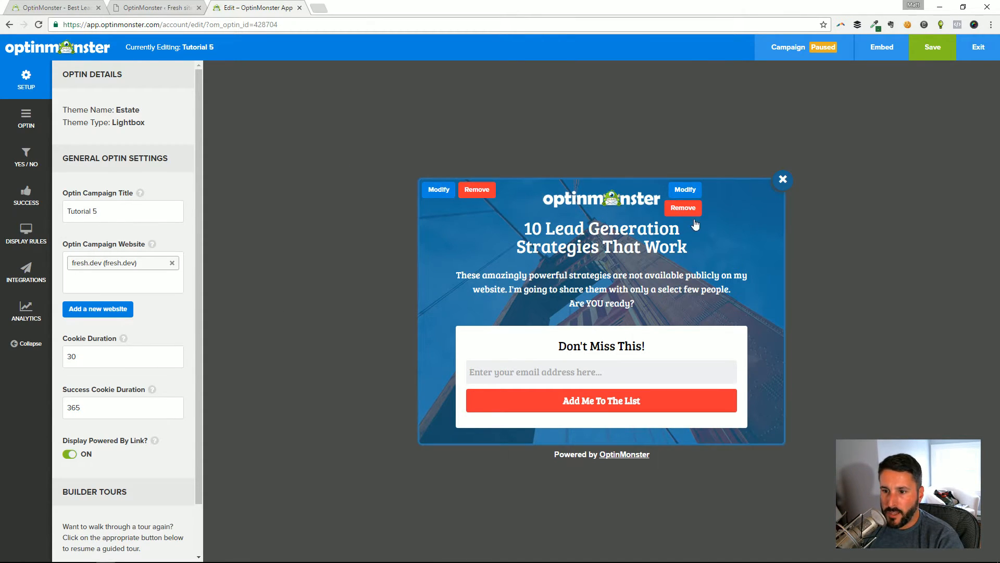
- Replace the lightbox headline with "Sign up for this amazing deal"
left_click(545, 234)
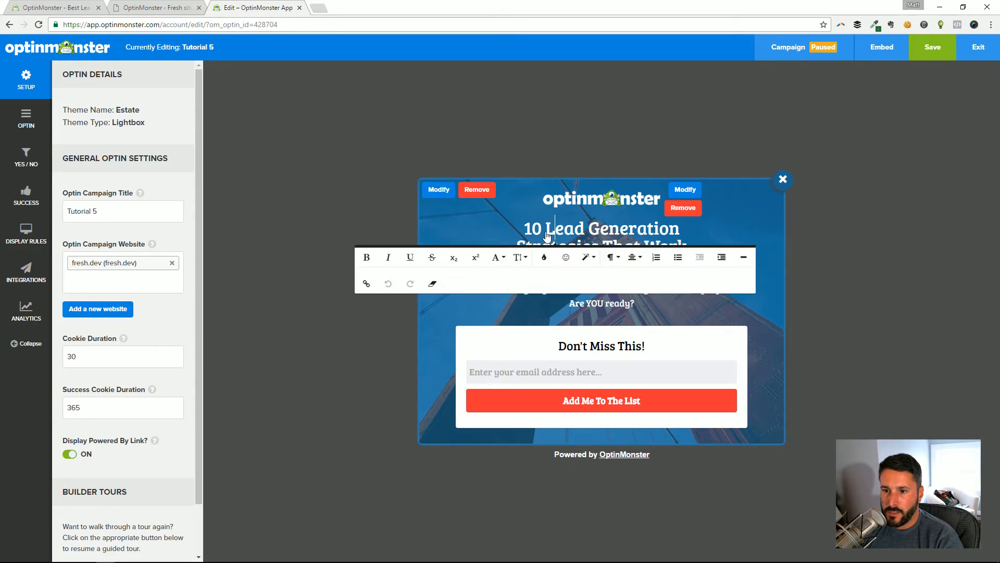
key("ctrl+a")
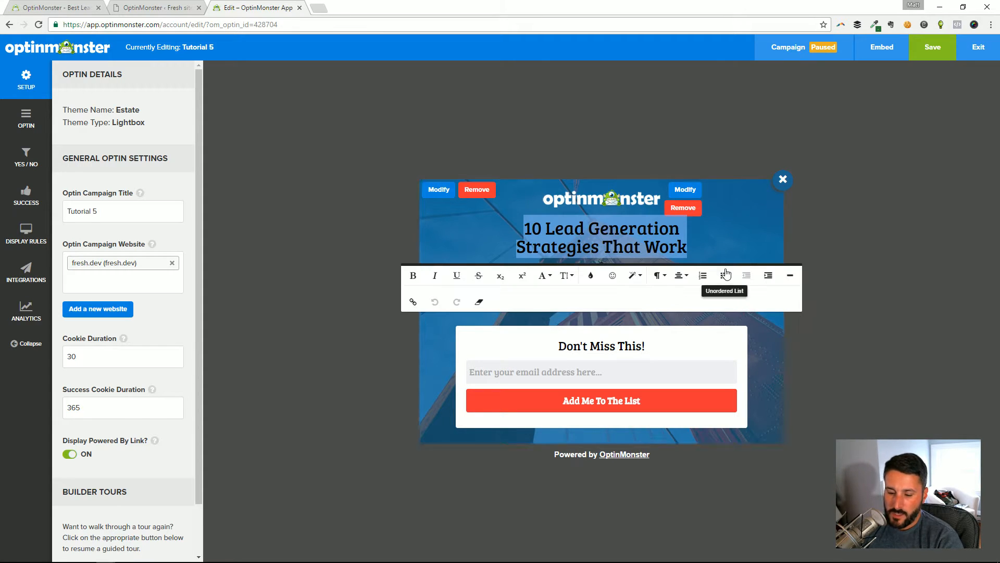
type("Sign up f")
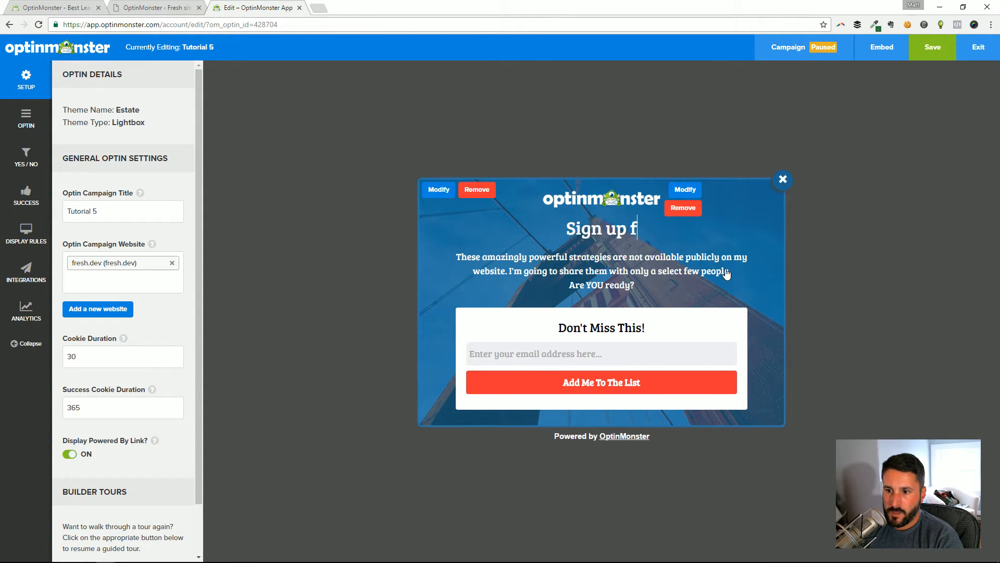
type("or this amazing deal")
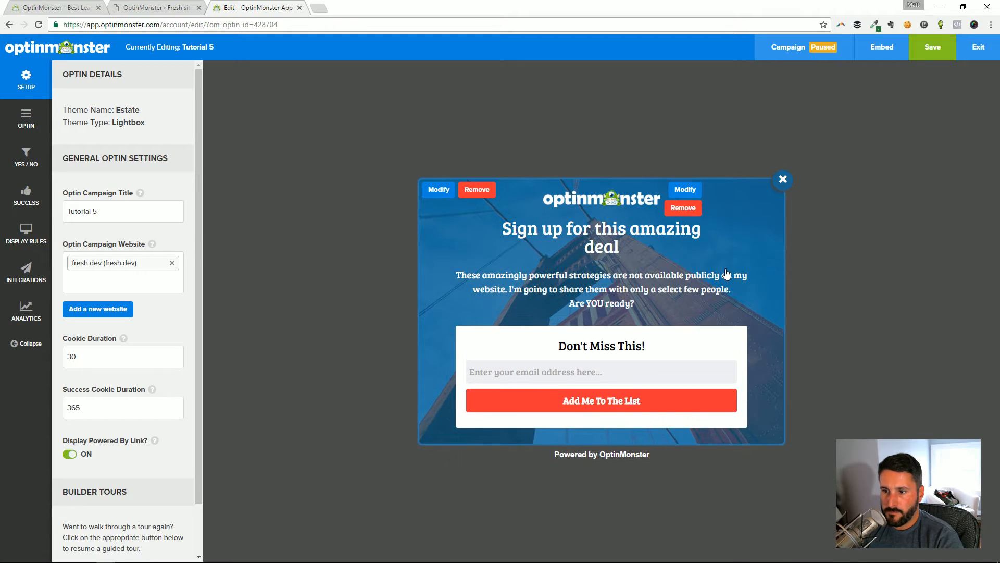
- Replace all of the description text under the headline with "sub headline and offer"
triple_click(633, 291)
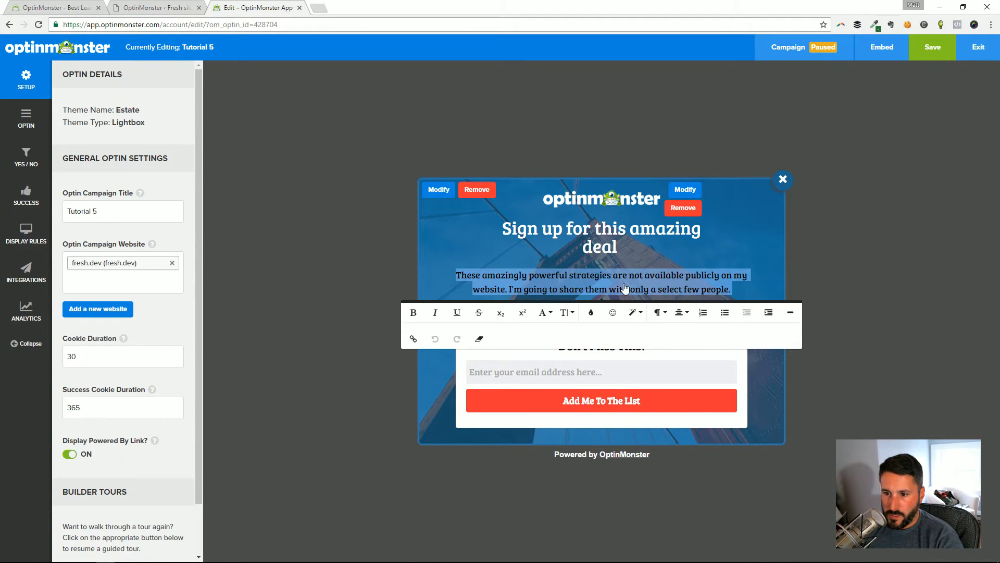
key("BackSpace")
type("sub headline")
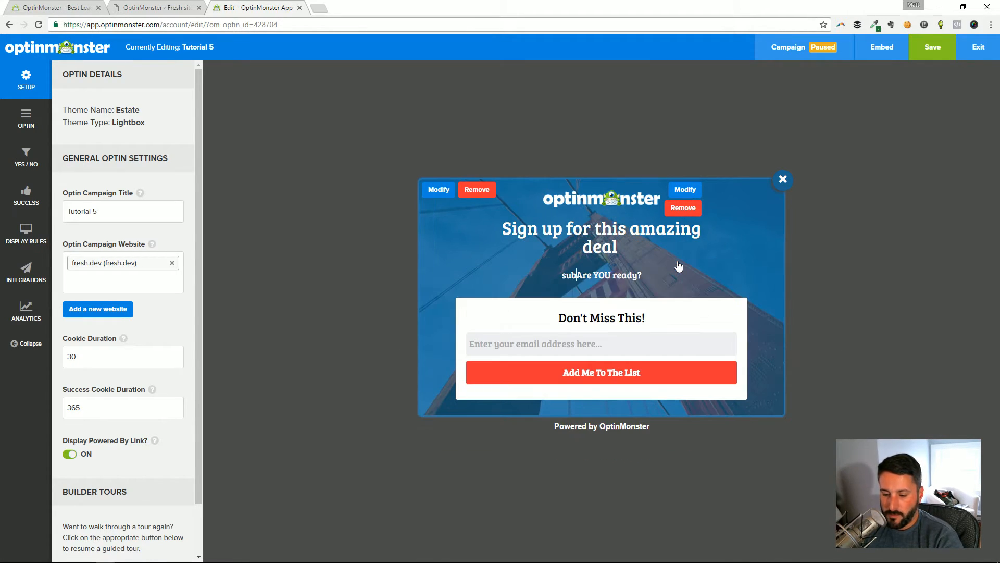
type(" and offer")
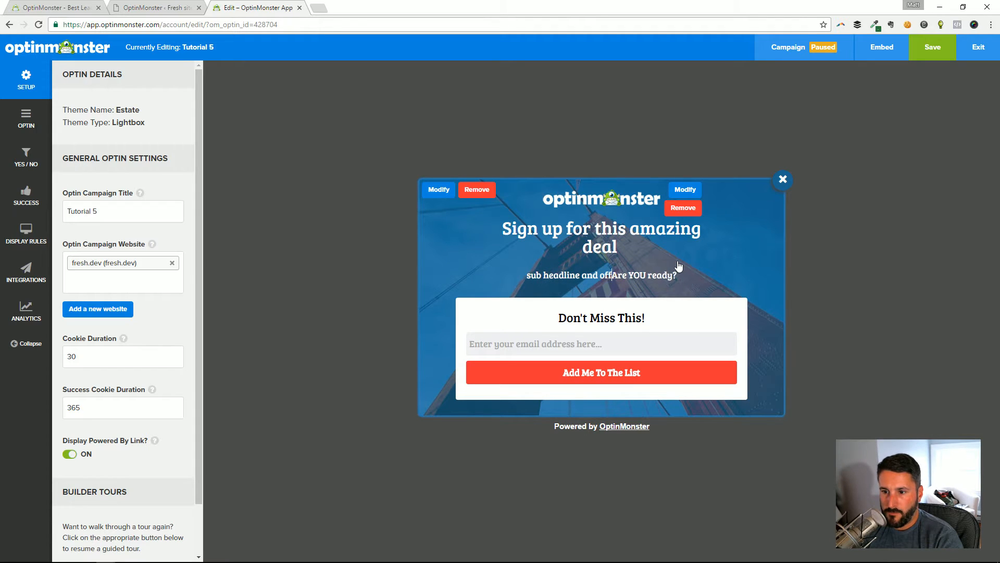
key("shift+End")
key("BackSpace")
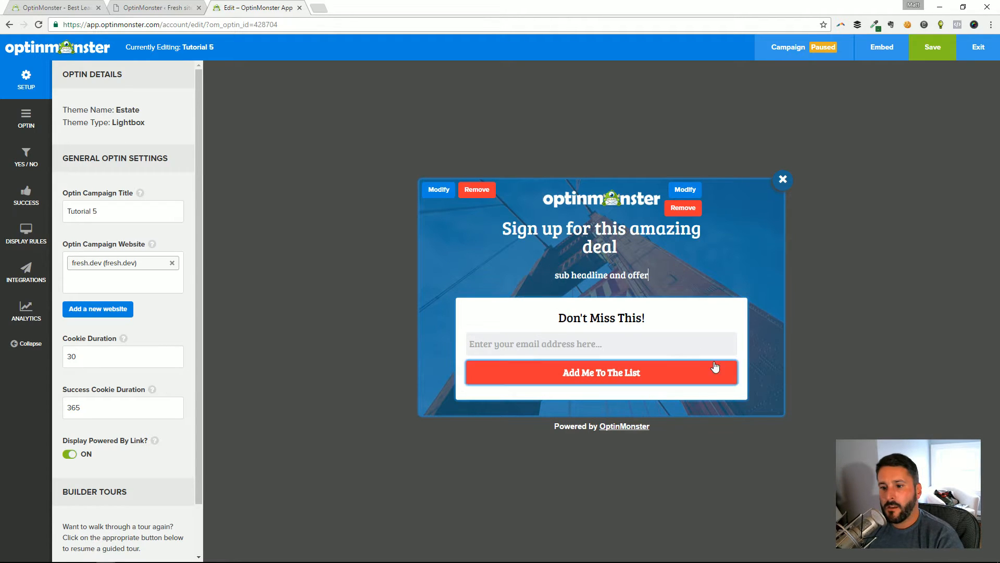
- Review the optin's email field, submit field and design settings, down to the custom CSS area
left_click(651, 348)
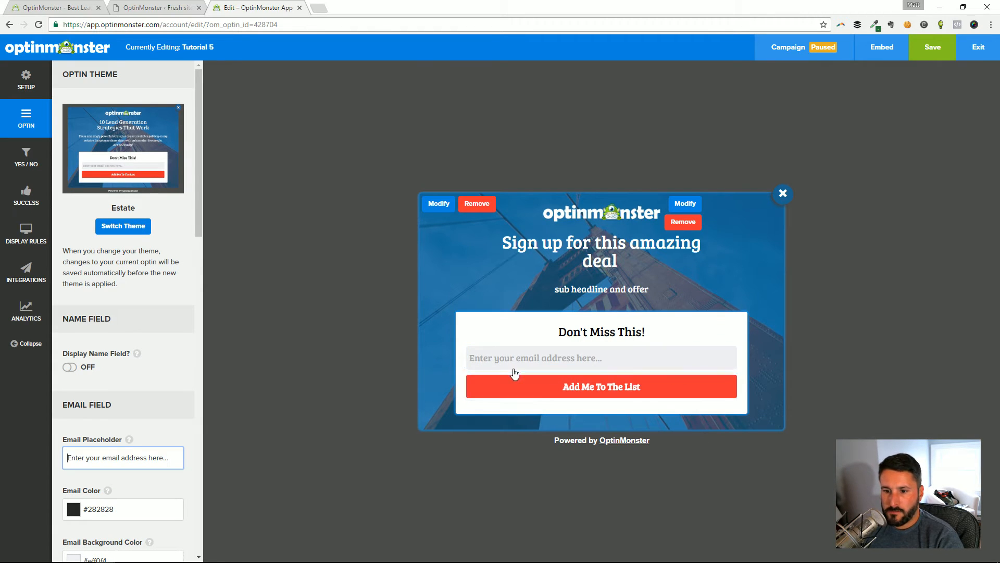
scroll(183, 335, "down", 3)
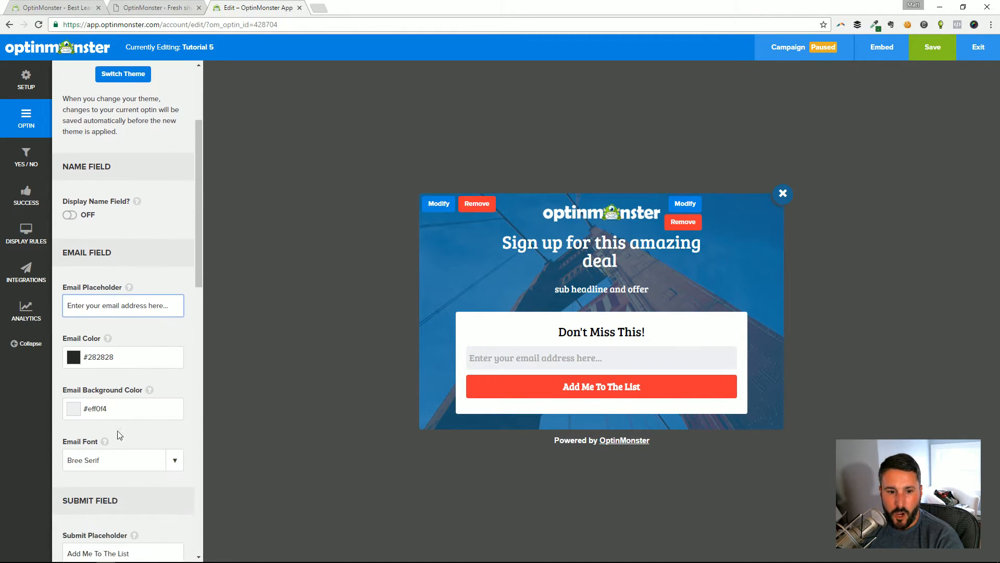
scroll(116, 339, "down", 3)
scroll(118, 340, "down", 10)
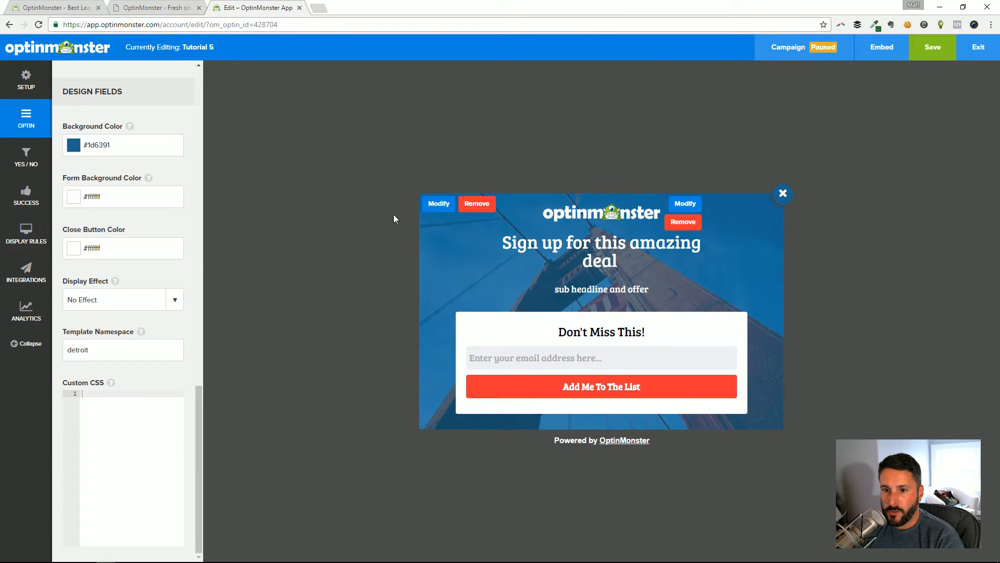
scroll(105, 218, "up", 5)
- Try enabling the optin's Yes / No buttons, switch them back off and return to the optin settings
left_click(26, 156)
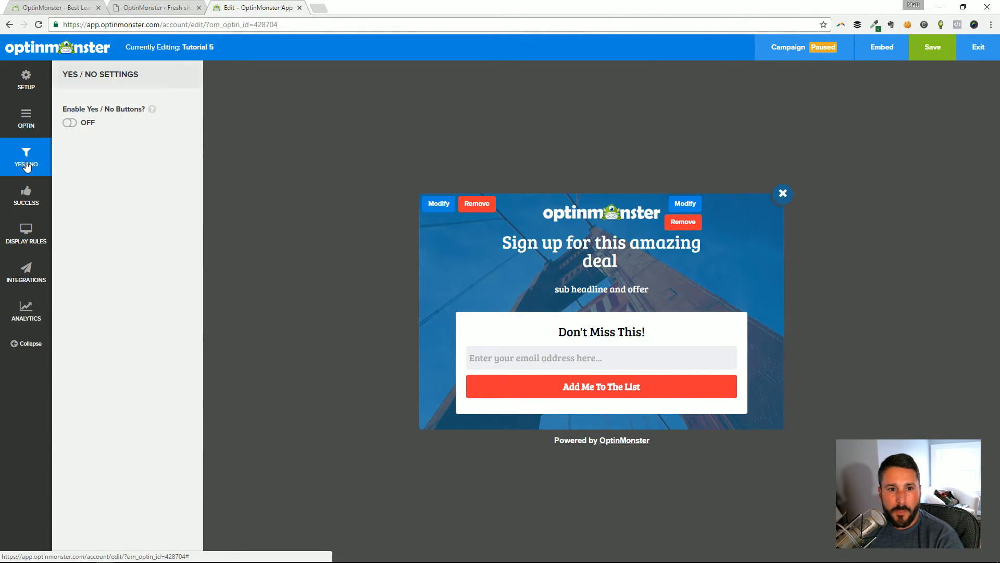
left_click(69, 124)
left_click(82, 124)
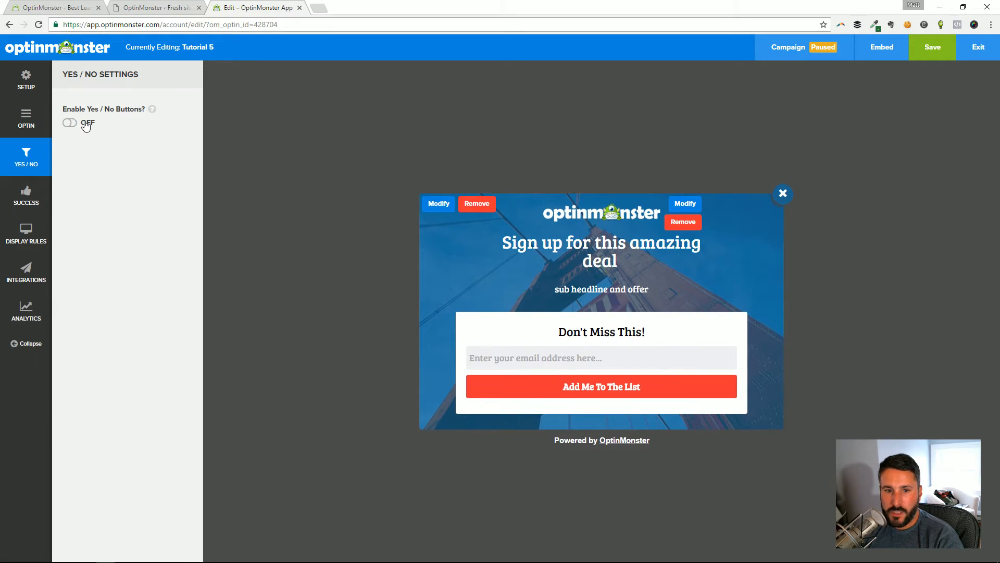
left_click(587, 357)
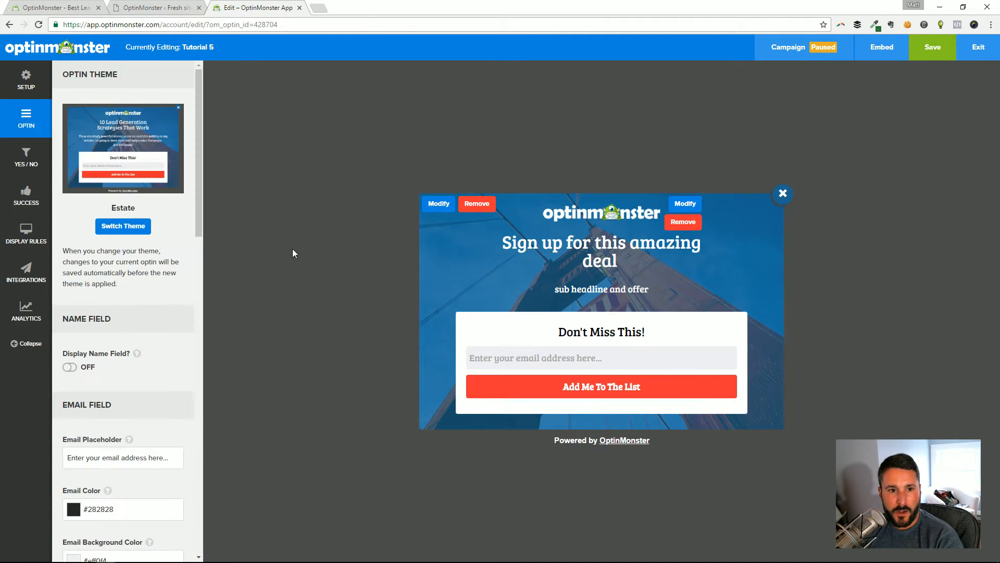
- Review the available success actions in the success settings, keeping "Display a success theme" selected
left_click(33, 203)
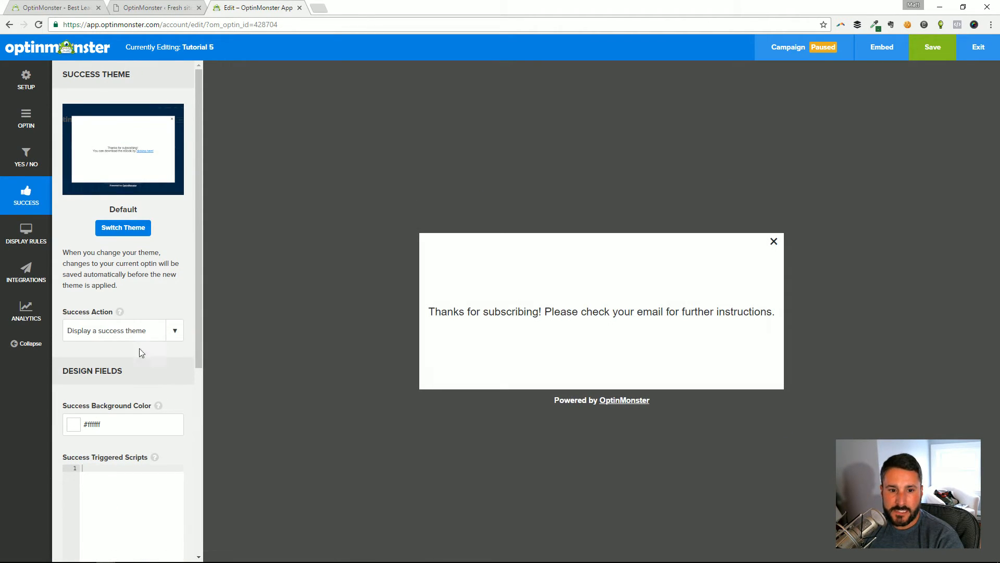
left_click(171, 332)
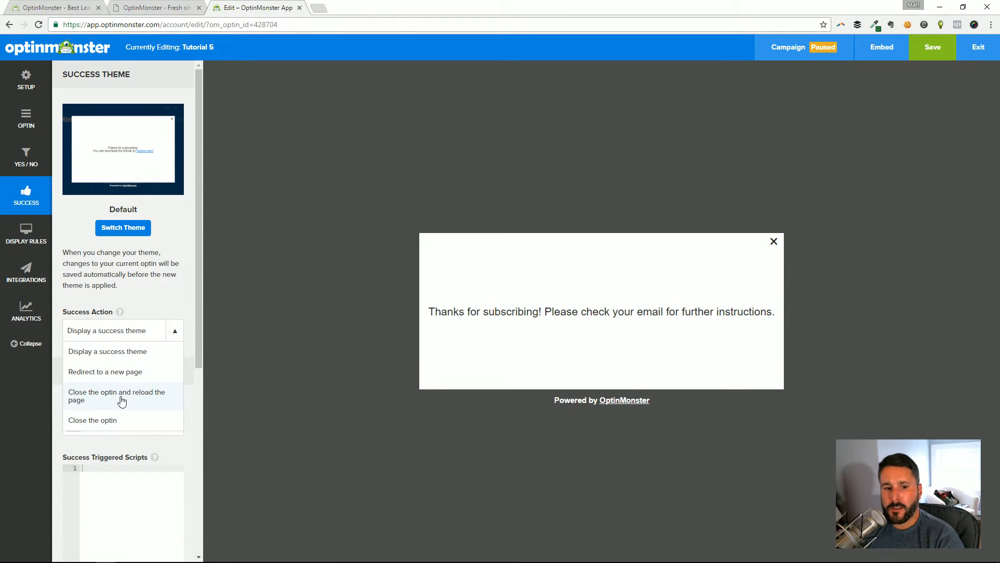
left_click(152, 305)
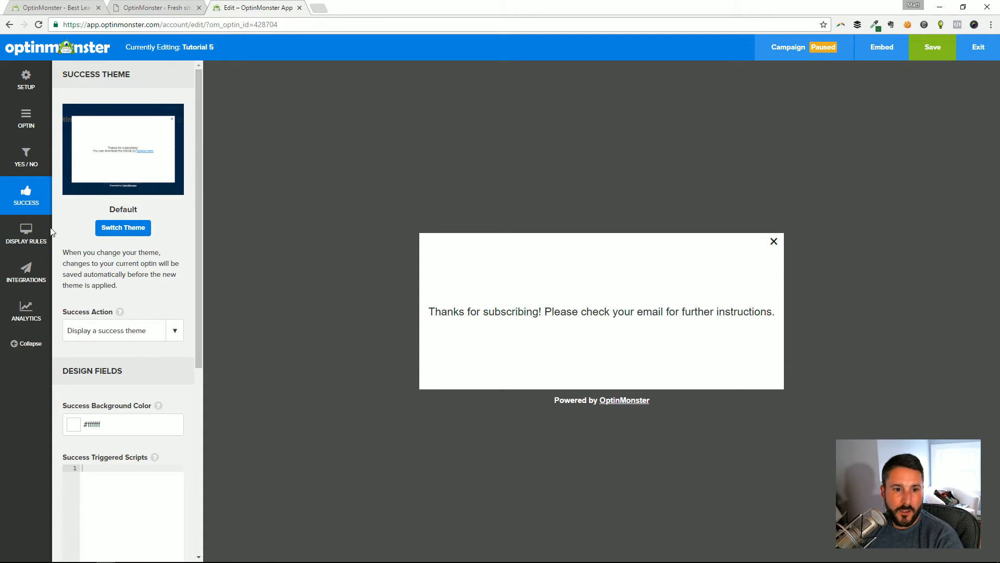
- Review the default ruleset's display rules and expand the After 'X' seconds rule
left_click(22, 232)
scroll(224, 254, "down", 3)
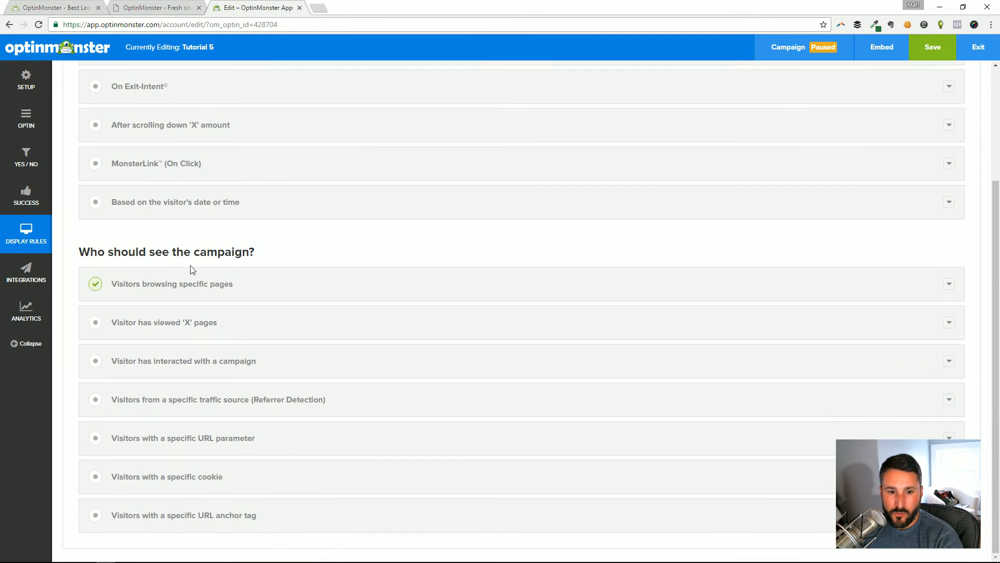
scroll(352, 277, "up", 3)
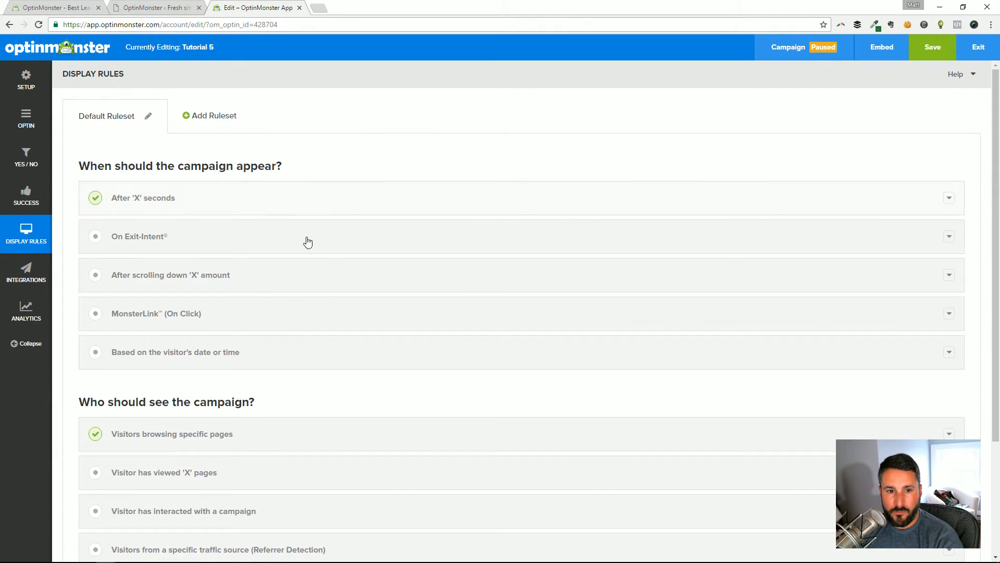
scroll(173, 371, "down", 1)
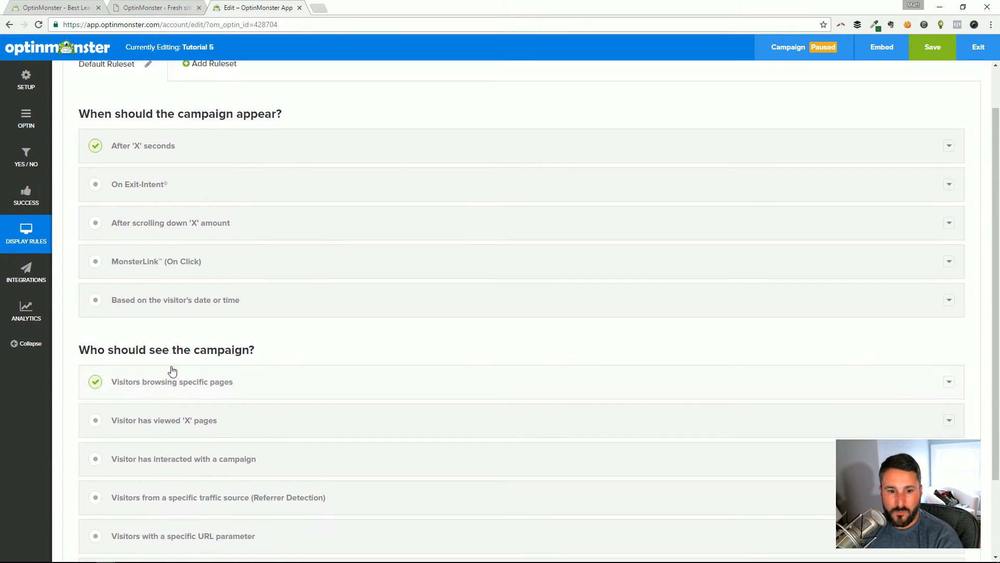
left_click(150, 156)
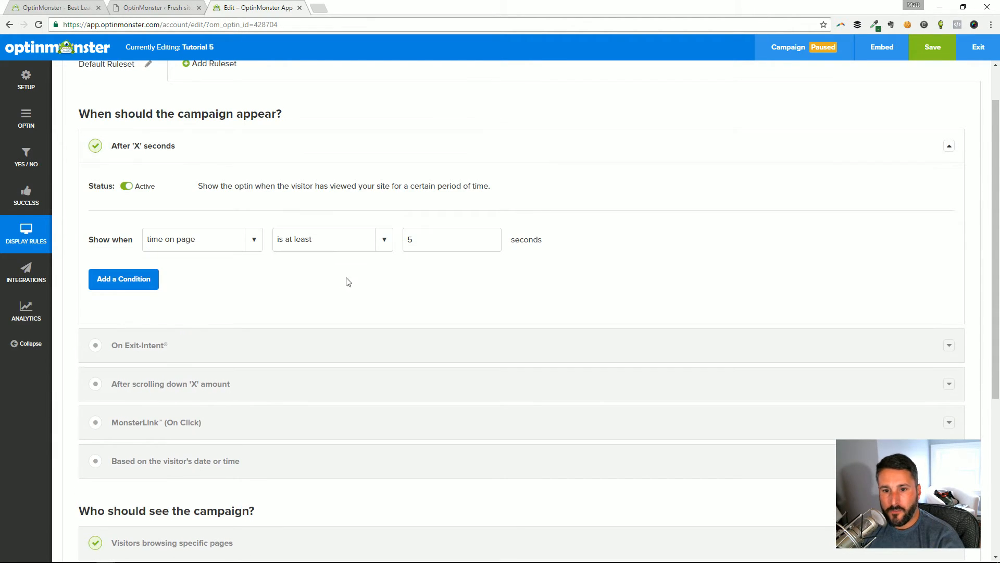
- Set the "Visitors browsing specific pages" rule's URL path condition to "exactly matches" and collapse the rule
left_click(464, 250)
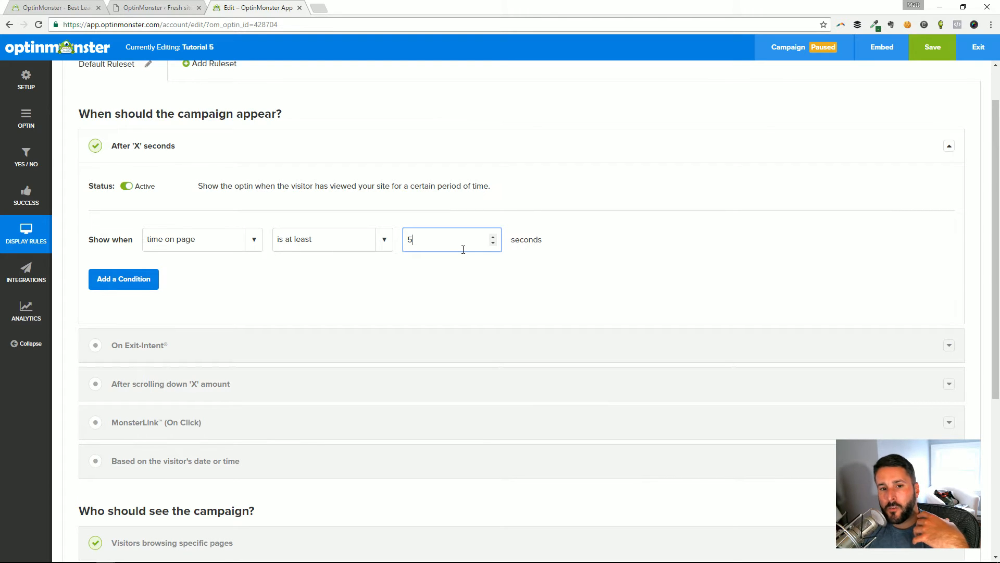
scroll(319, 364, "down", 2)
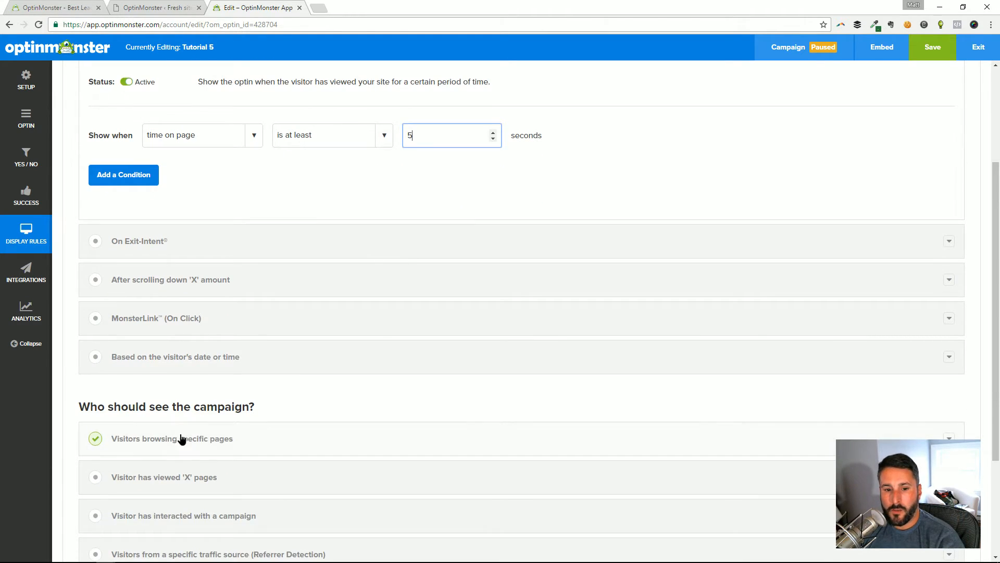
left_click(181, 439)
scroll(262, 356, "down", 3)
left_click(250, 377)
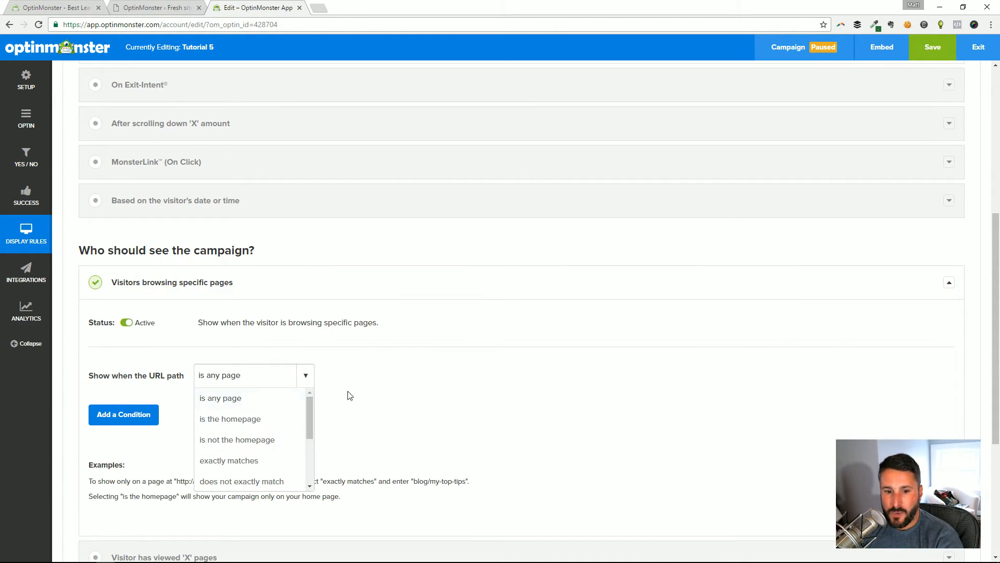
left_click(251, 461)
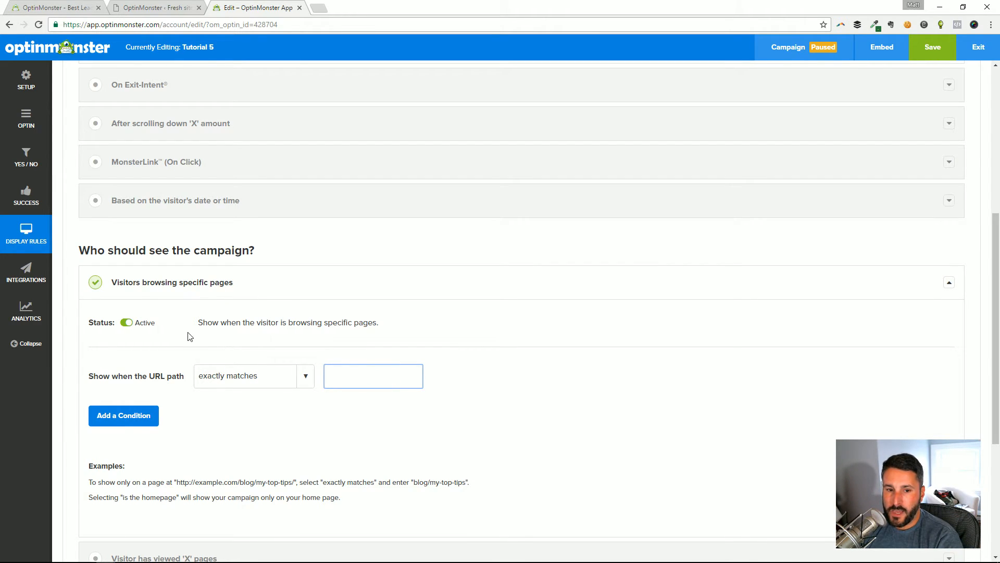
left_click(166, 292)
- Collapse the After 'X' seconds rule and review the remaining rules for when and to whom the campaign appears
scroll(350, 295, "up", 4)
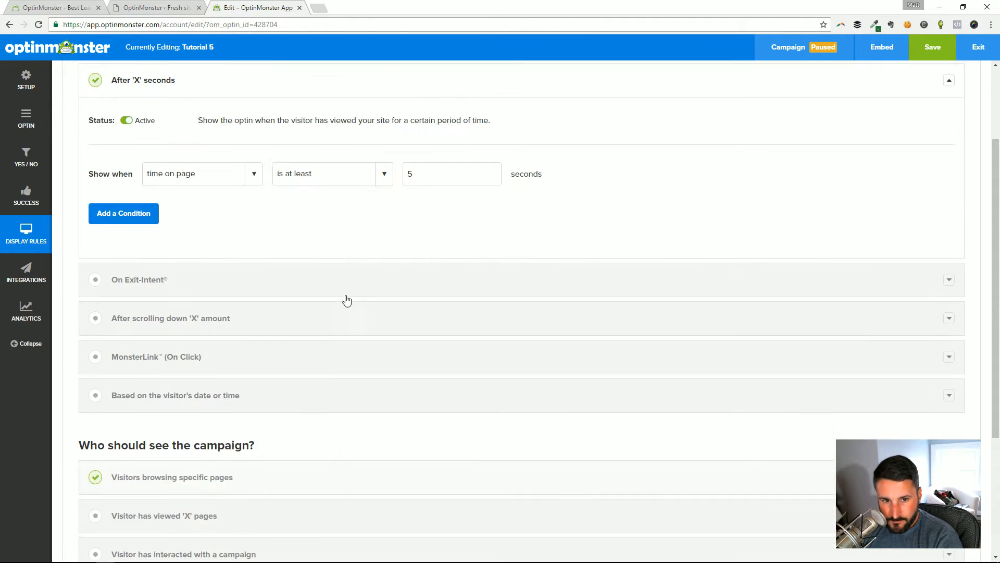
scroll(205, 335, "up", 2)
left_click(134, 200)
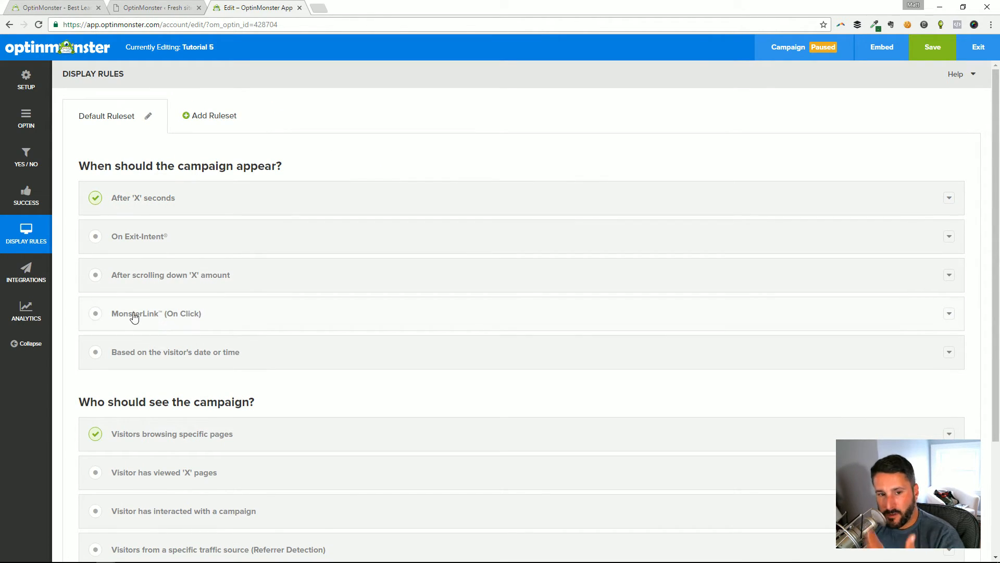
scroll(208, 308, "down", 3)
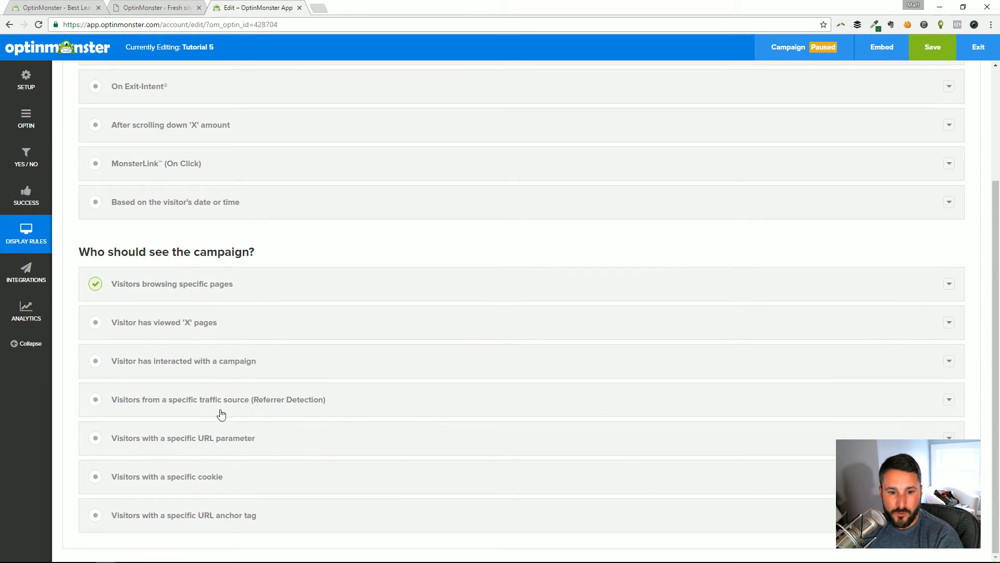
- Choose MailChimp as the email provider in the integration settings and view its available accounts without selecting one
left_click(25, 282)
left_click(130, 136)
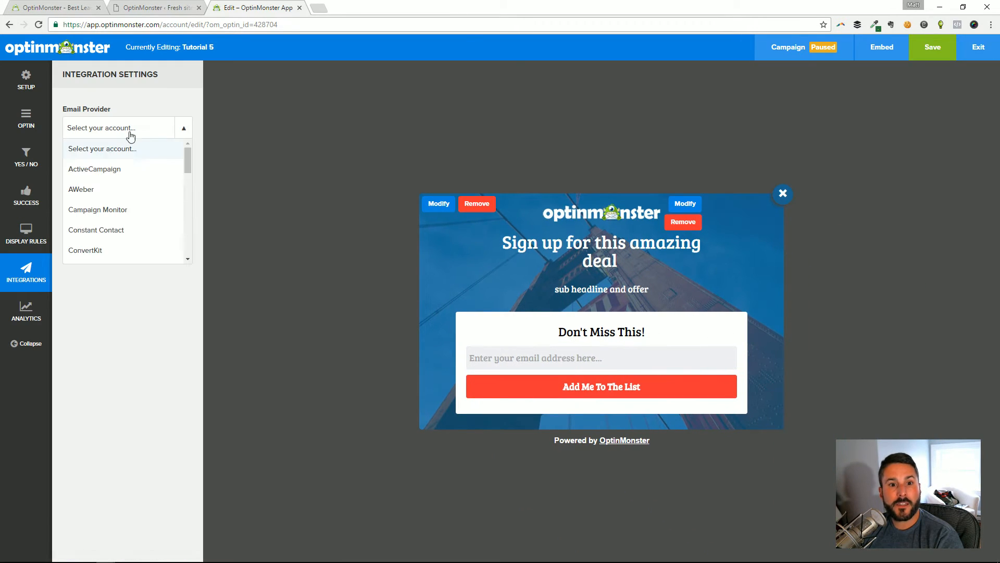
scroll(132, 228, "down", 4)
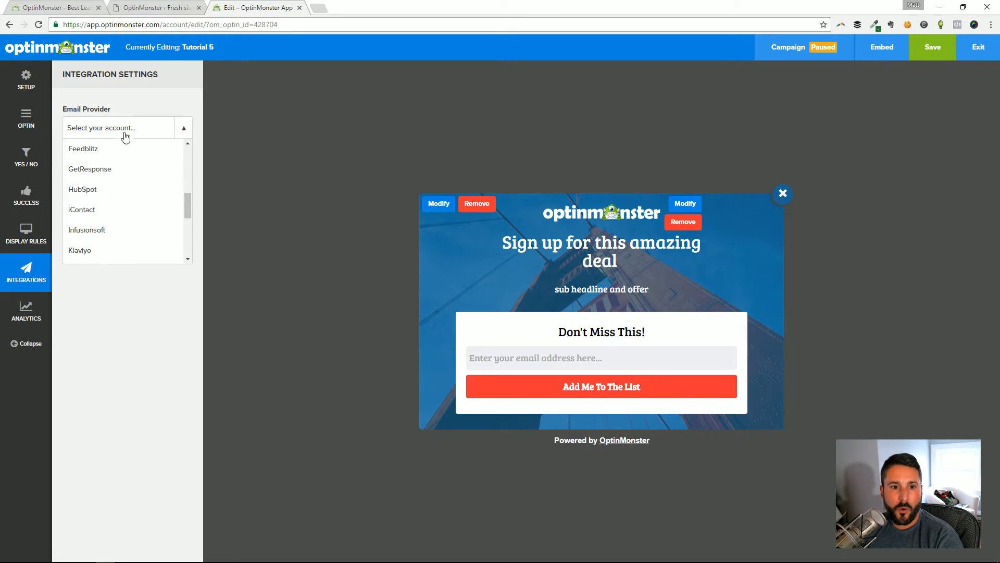
scroll(124, 258, "down", 1)
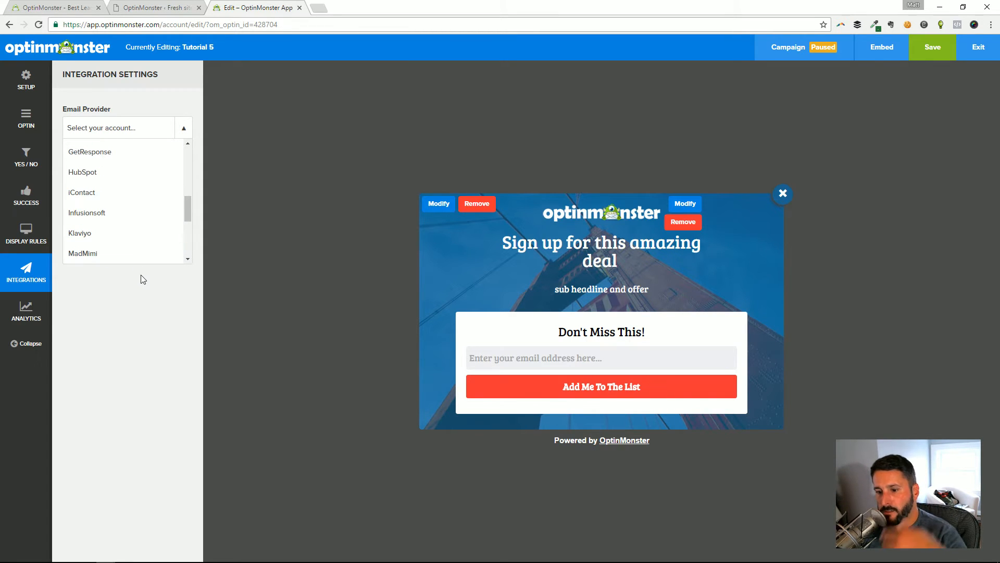
scroll(119, 237, "down", 2)
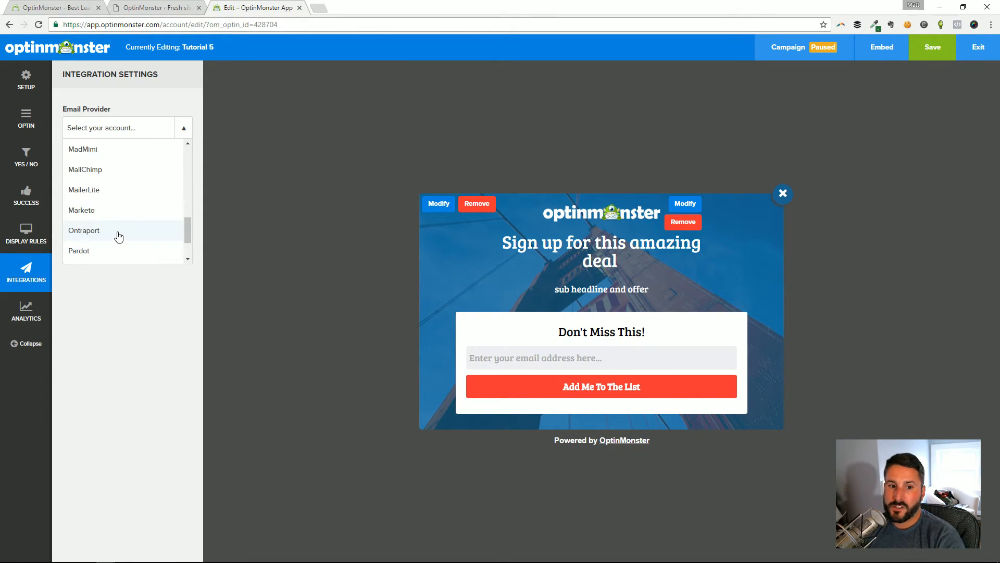
scroll(120, 224, "down", 1)
scroll(123, 219, "up", 8)
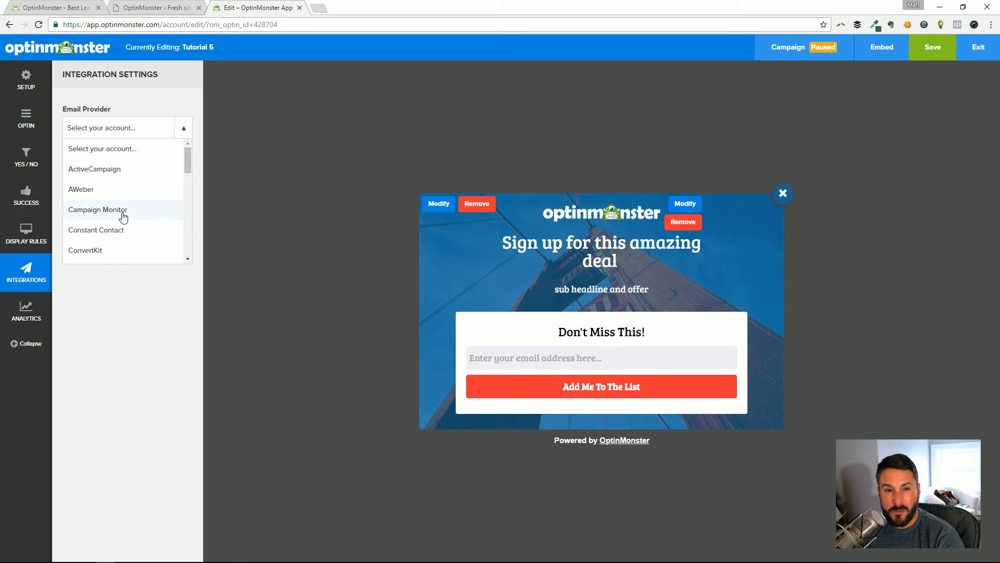
scroll(121, 214, "down", 5)
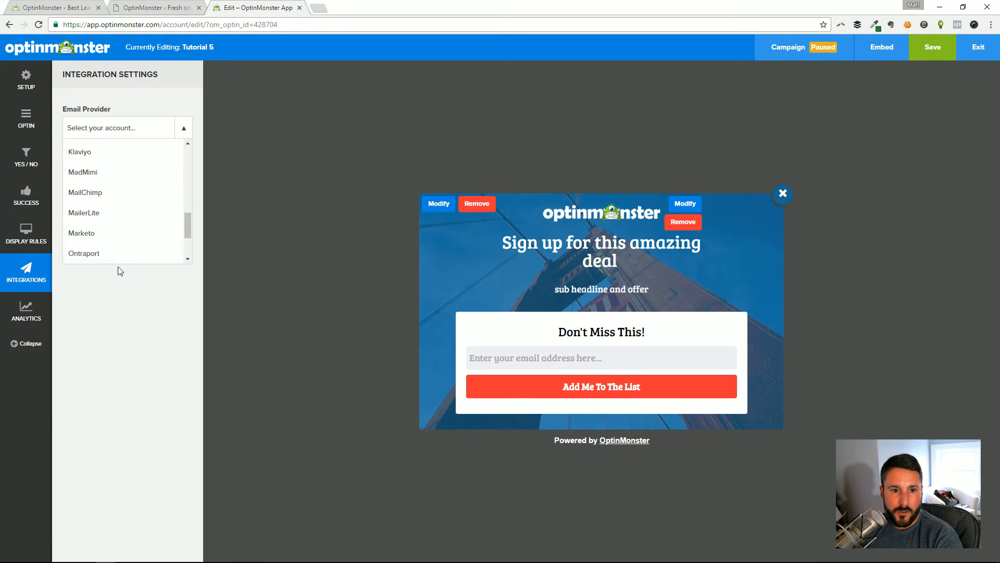
left_click(124, 194)
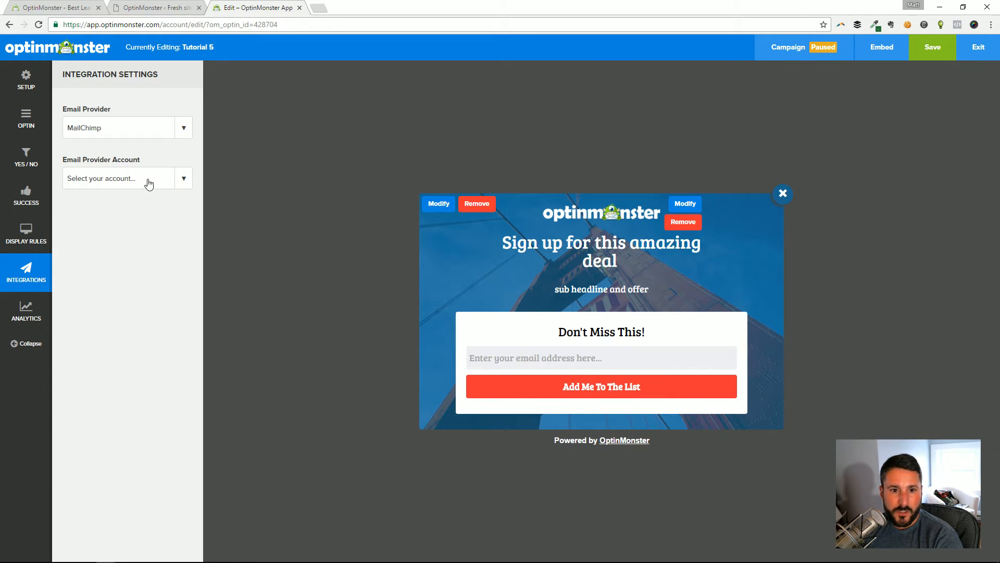
left_click(180, 183)
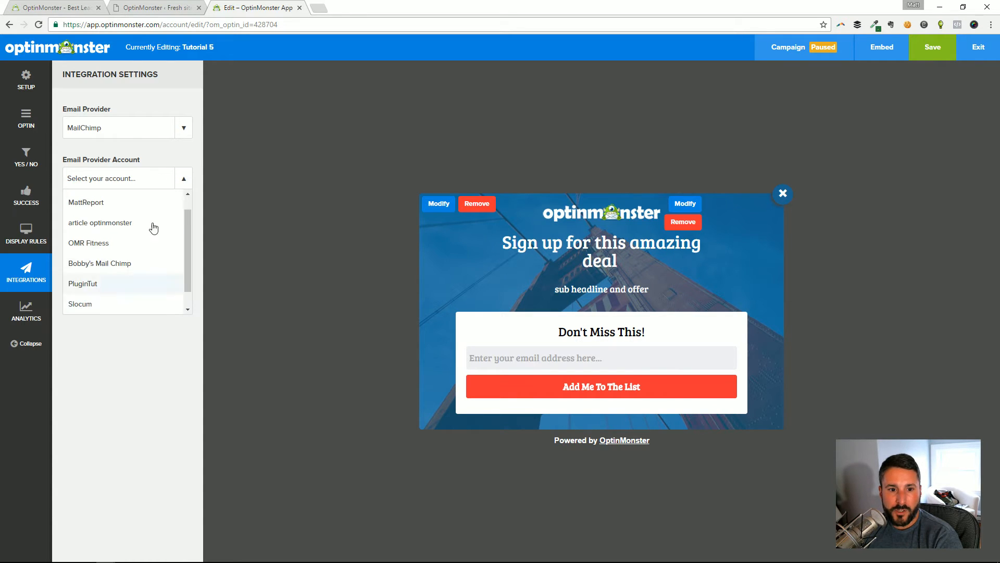
left_click(262, 189)
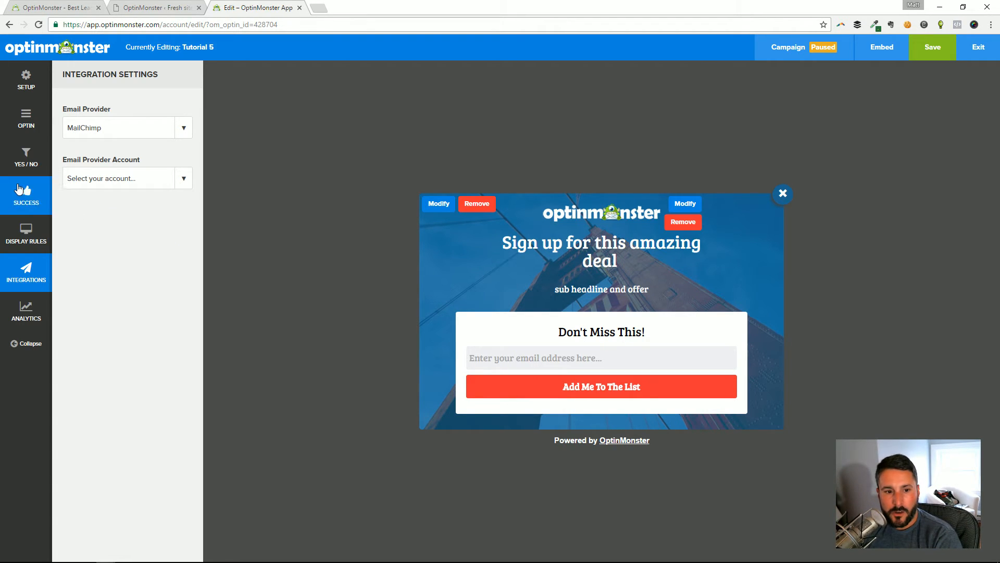
- View the analytics settings and start the paused Tutorial 5 campaign
left_click(46, 316)
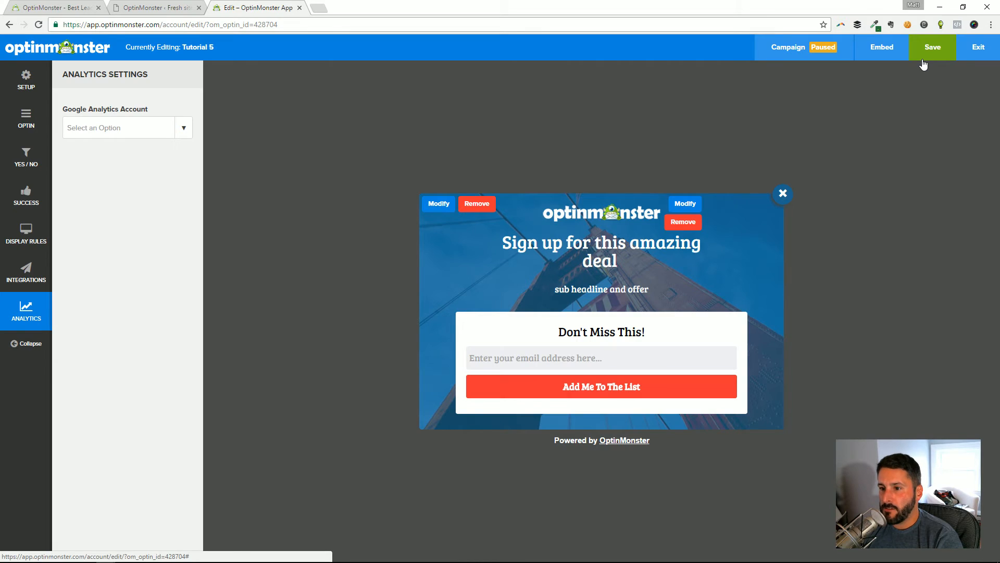
mouse_move(816, 55)
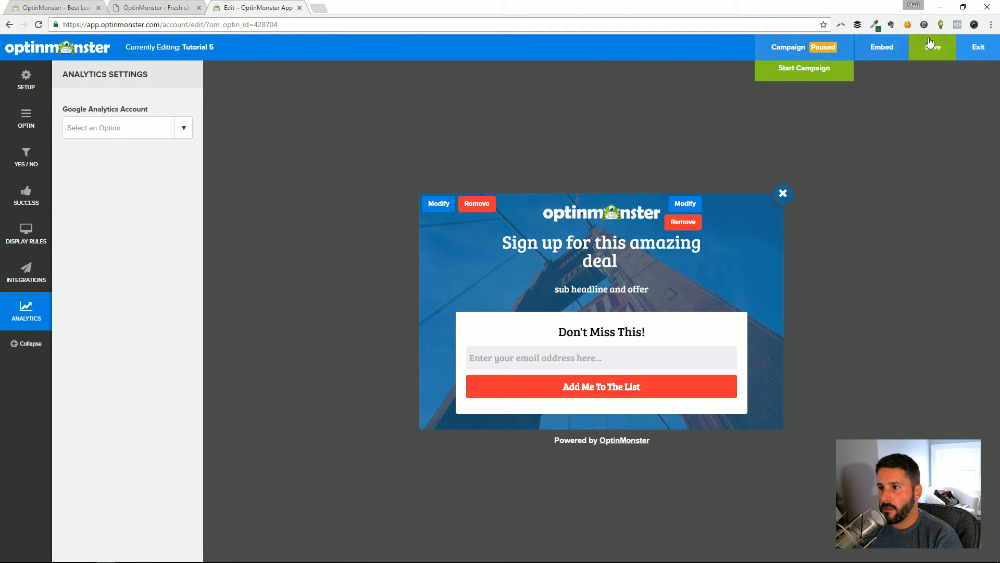
left_click(797, 82)
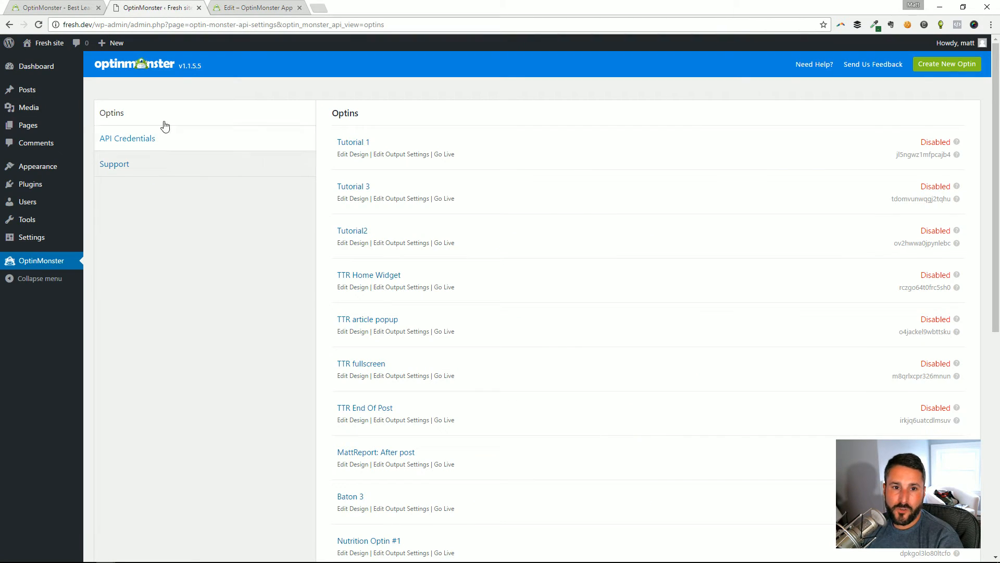
- In the WordPress OptinMonster plugin, refresh the optins list and make the Tutorial 5 optin go live
scroll(363, 386, "down", 8)
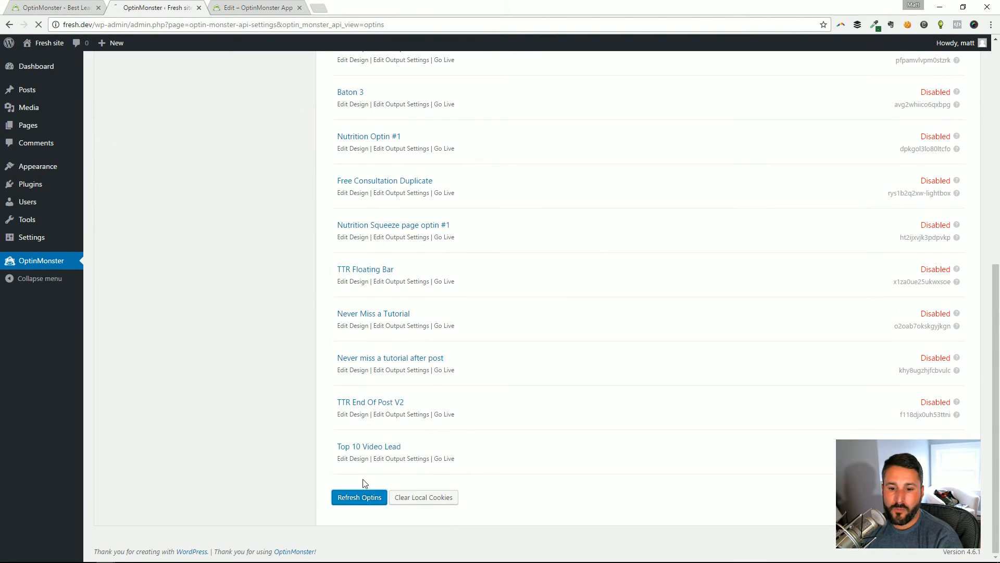
left_click(364, 496)
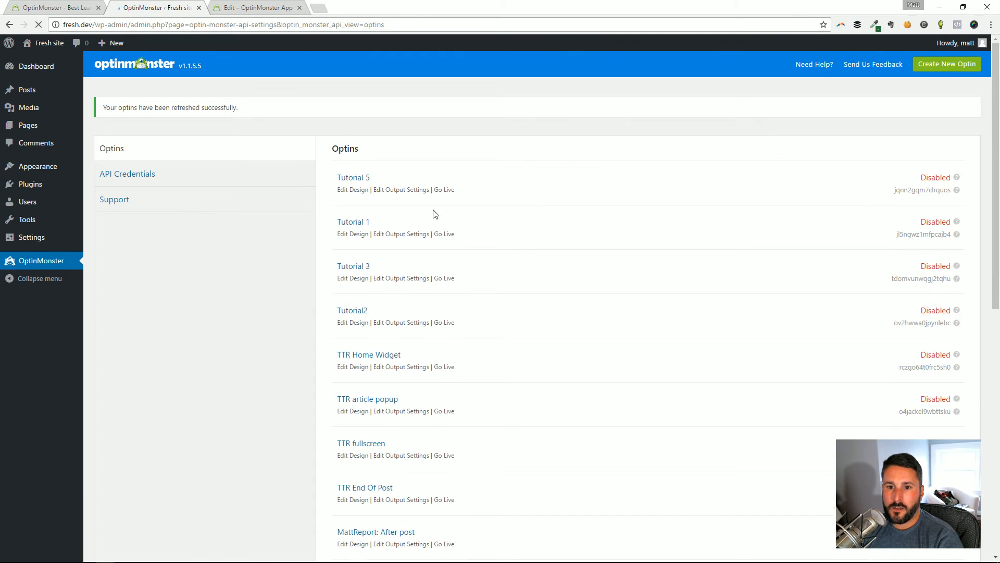
scroll(341, 365, "down", 10)
left_click(354, 501)
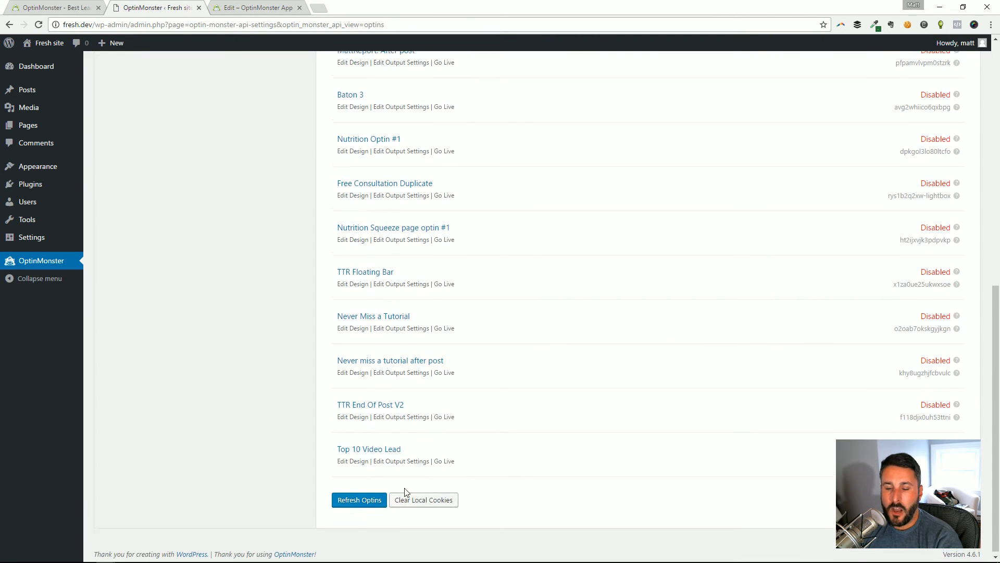
left_click(446, 190)
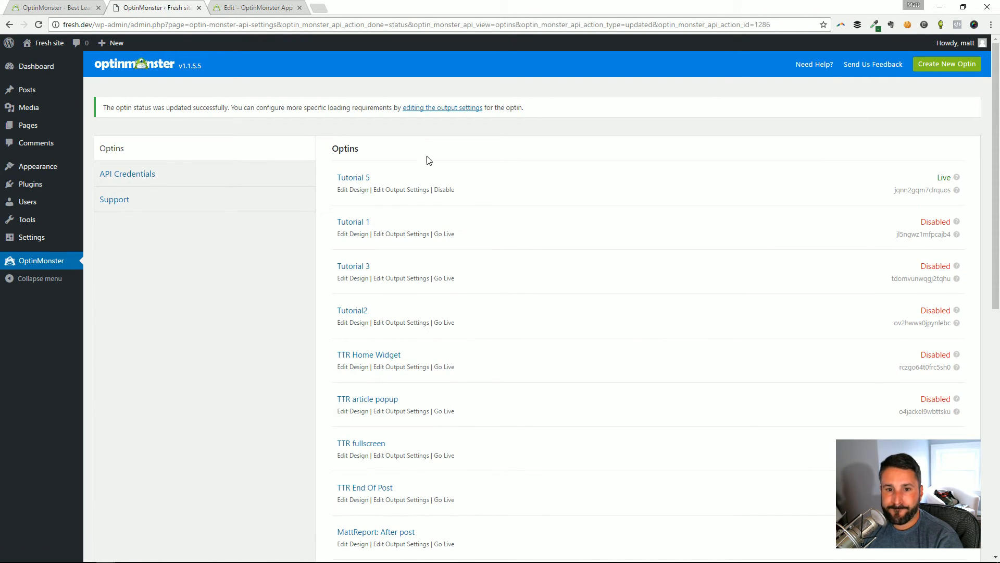
- Open Tutorial 5's output settings and choose "Show optin to all visitors and users" as the audience
left_click(411, 191)
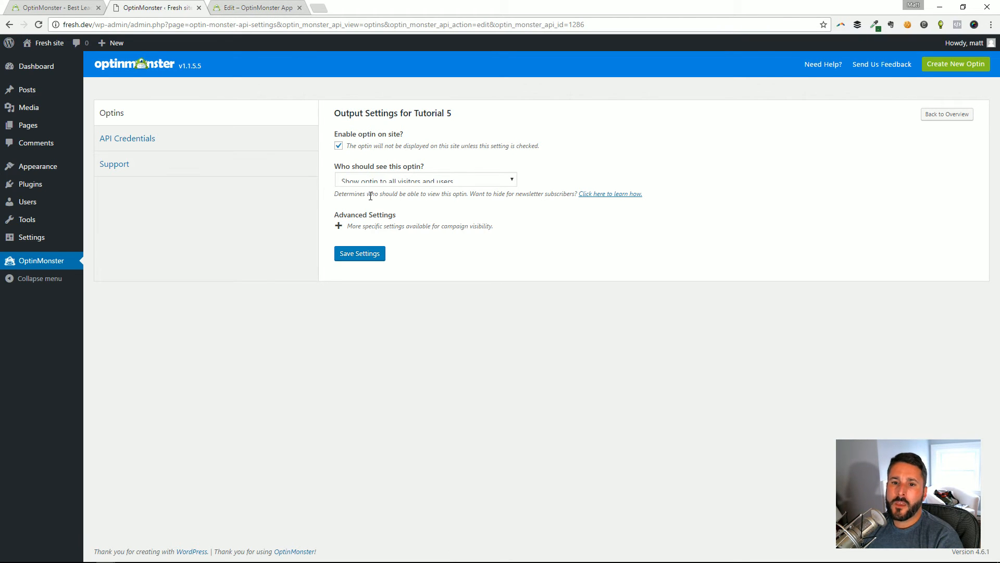
left_click(414, 183)
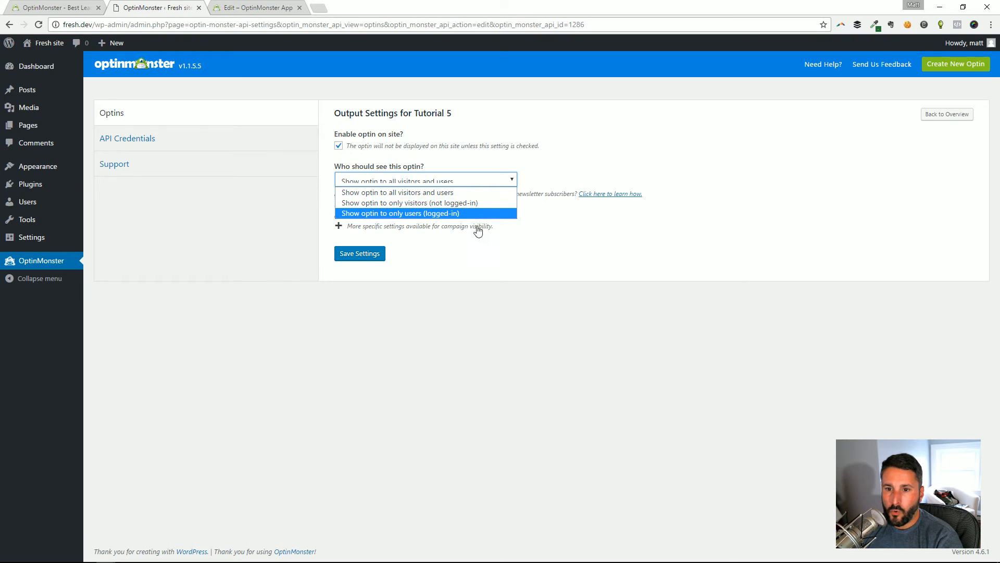
left_click(463, 192)
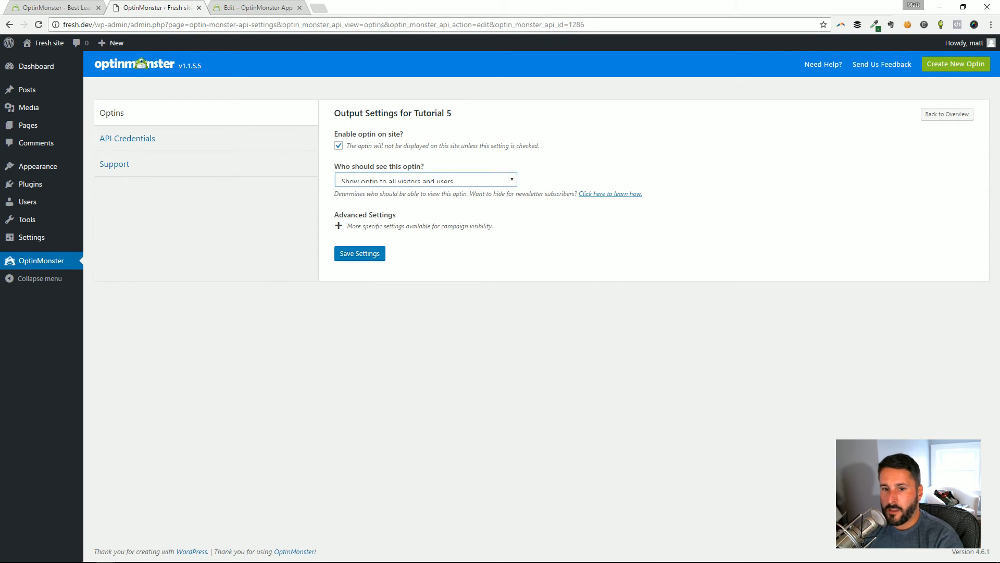
- Expand the advanced output settings and review the "Never load optin on", "Load optin specifically on" and post category options
left_click(354, 226)
scroll(385, 233, "down", 2)
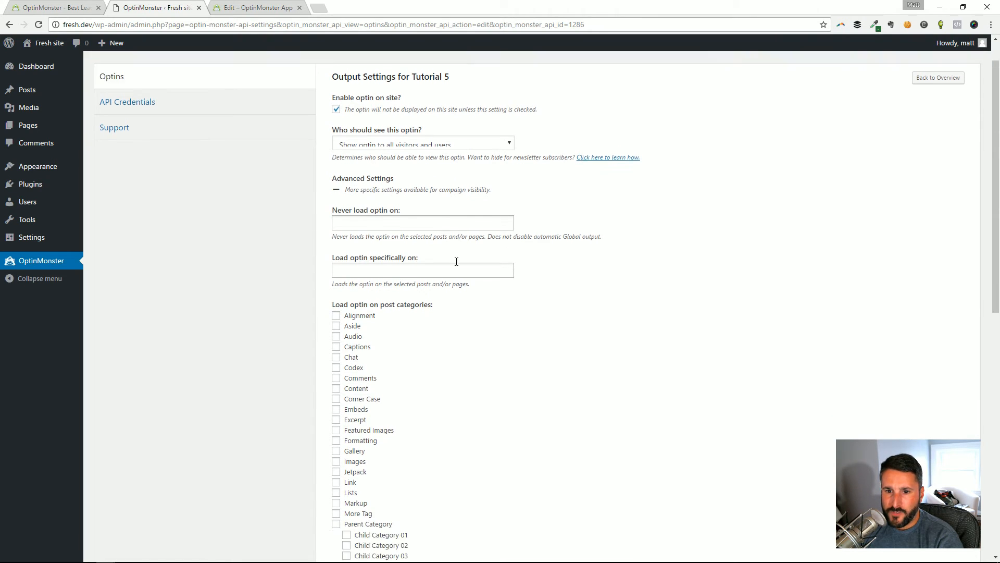
left_click(346, 163)
left_click(566, 171)
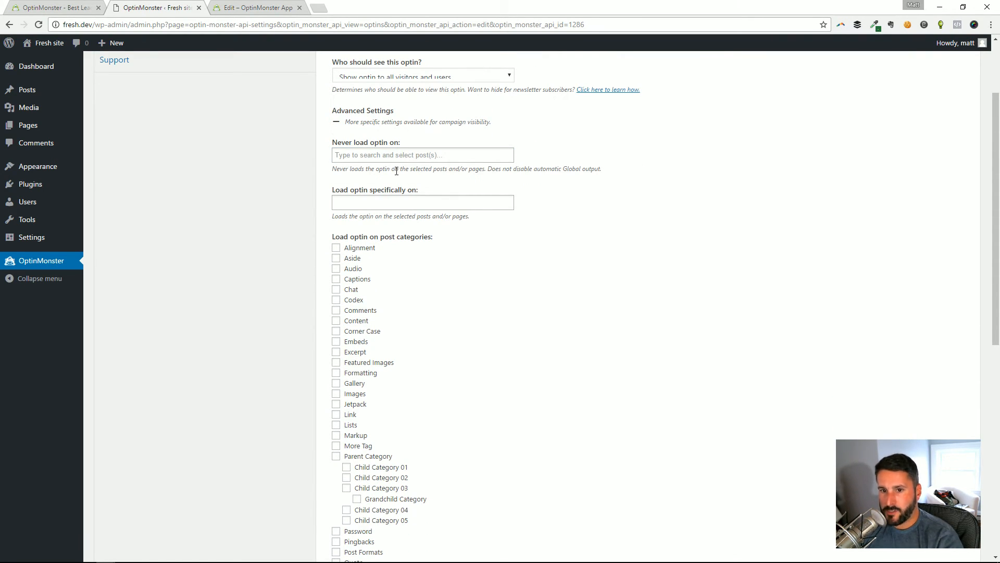
scroll(397, 177, "down", 1)
scroll(394, 193, "up", 3)
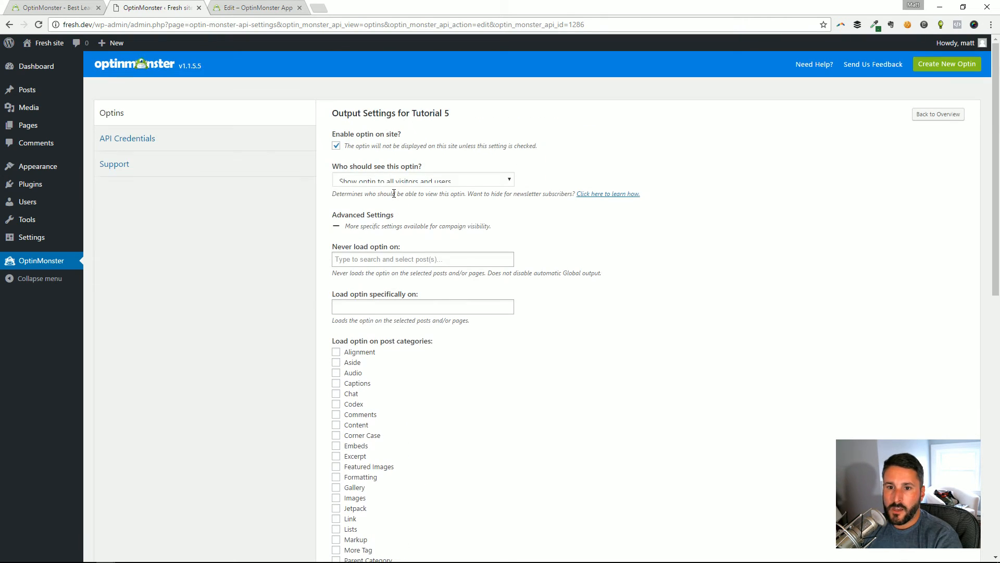
left_click(372, 308)
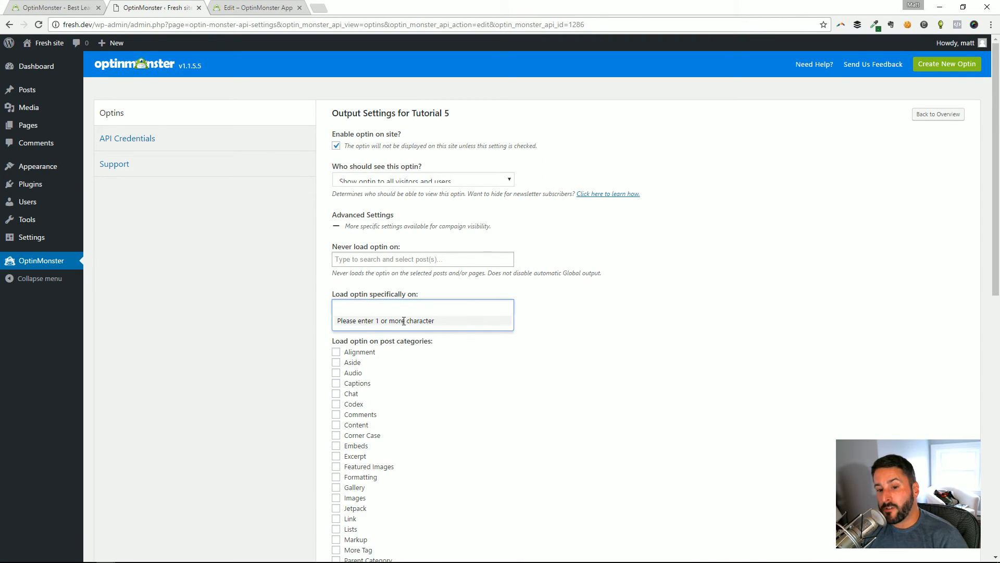
- Return to the OptinMonster campaign editor's display rules and expand the "Visitors browsing specific pages" rule
left_click(242, 6)
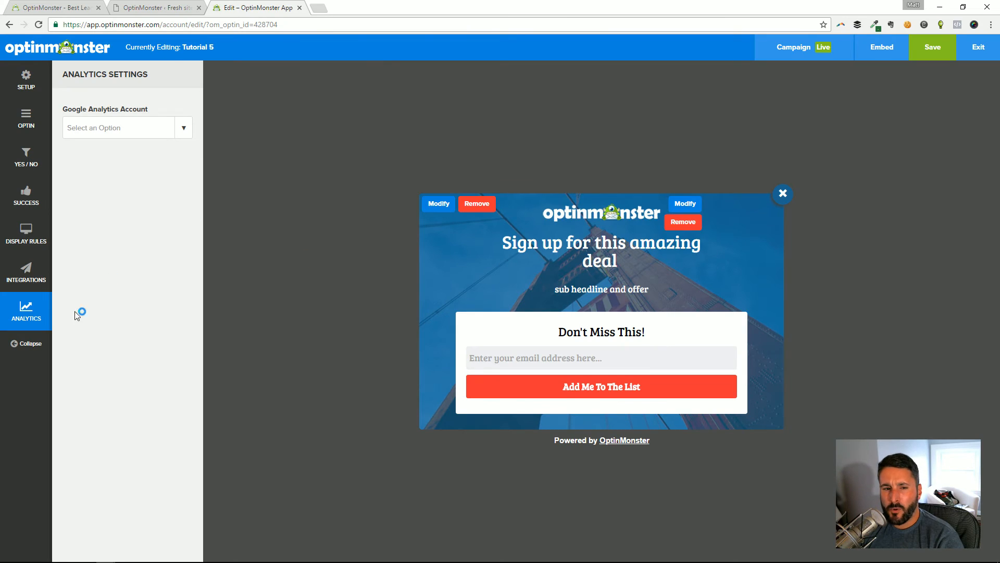
left_click(28, 237)
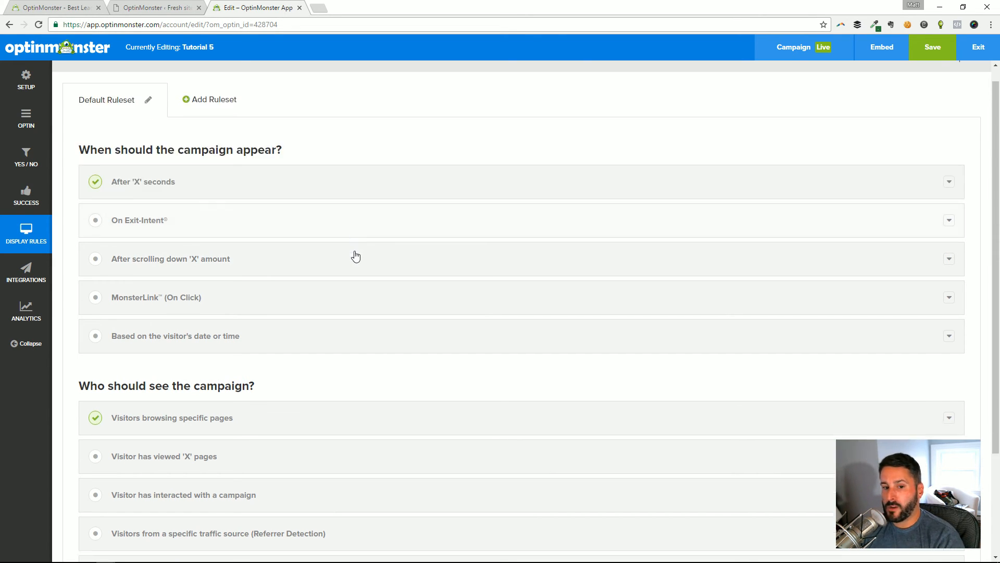
scroll(352, 257, "down", 3)
left_click(210, 290)
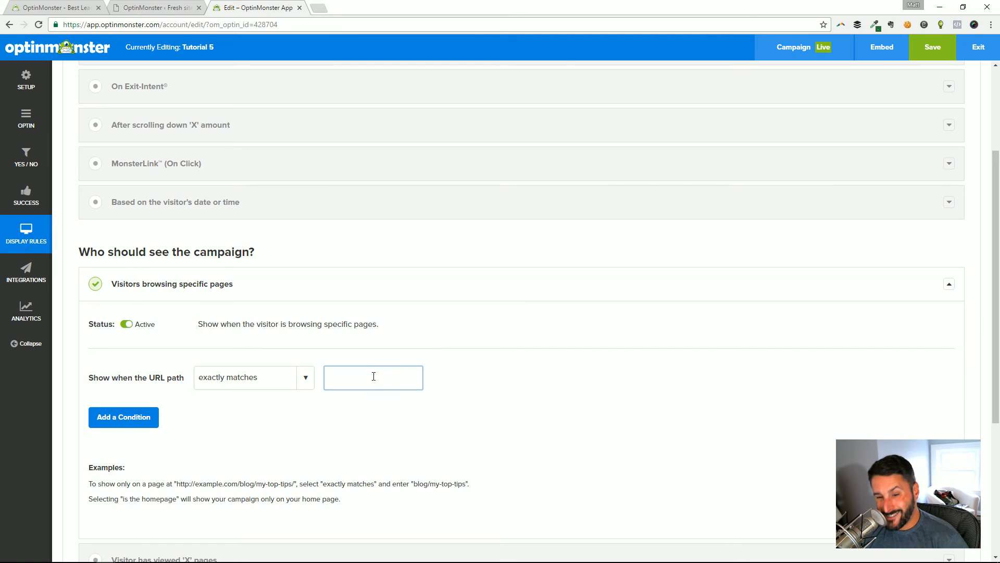
- Switch back to the WordPress OptinMonster plugin and save Tutorial 5's output settings
key("ctrl+Tab")
key("ctrl+Tab")
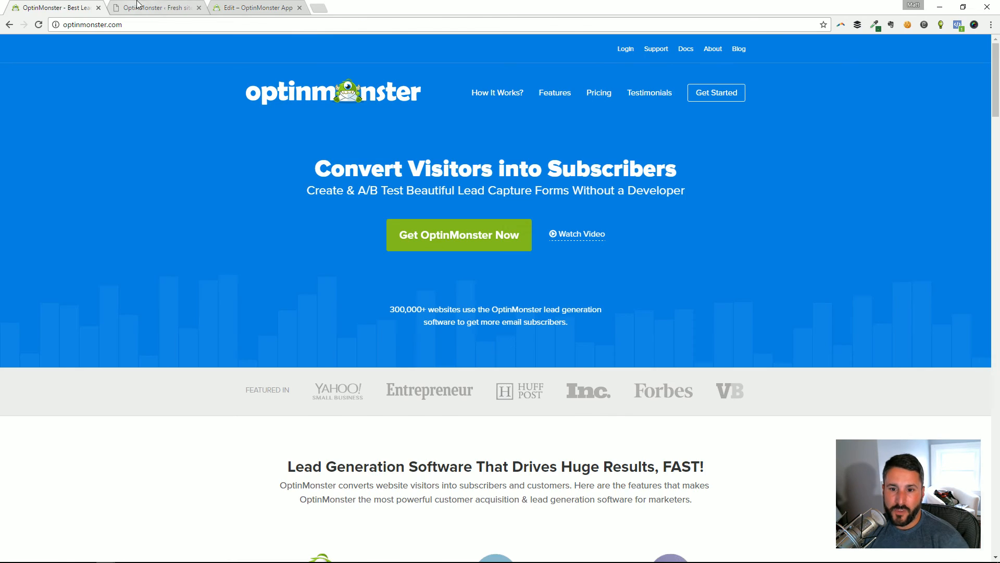
scroll(516, 383, "down", 1)
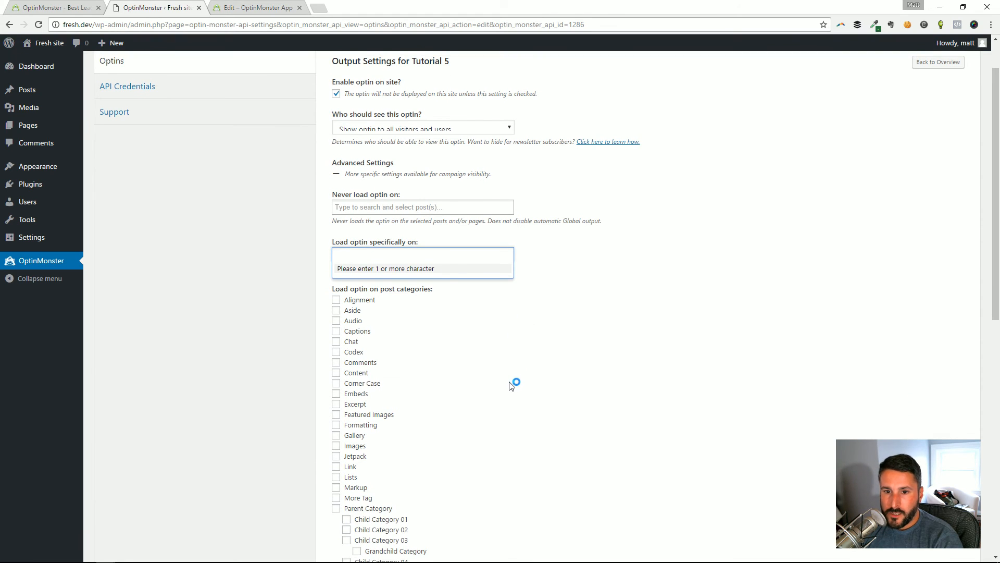
scroll(530, 278, "up", 1)
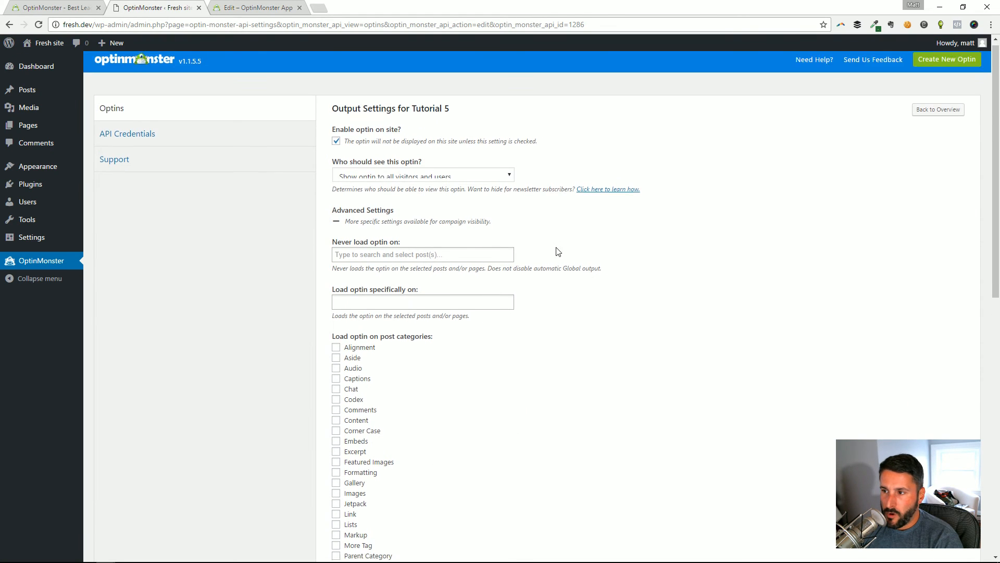
scroll(554, 259, "down", 10)
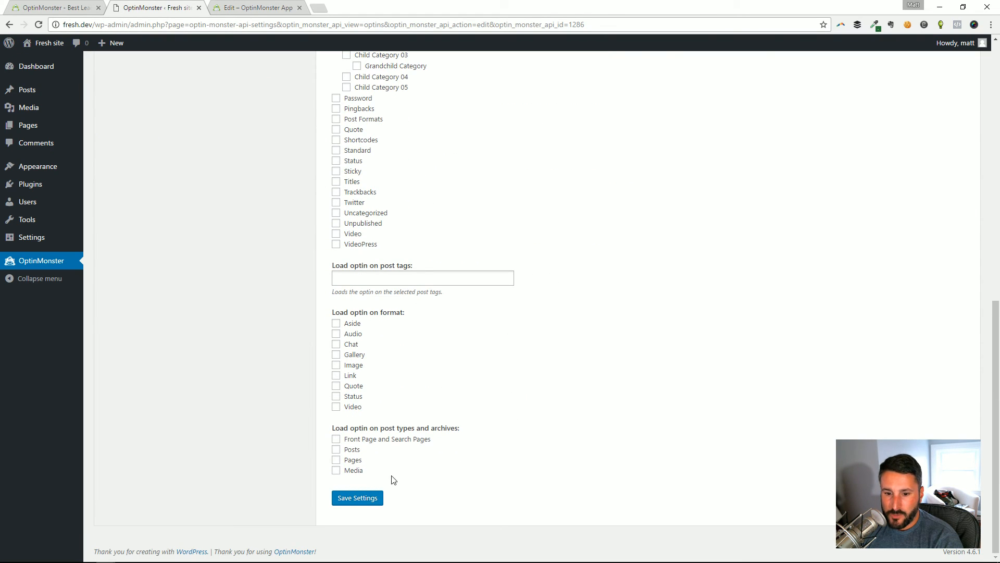
left_click(360, 500)
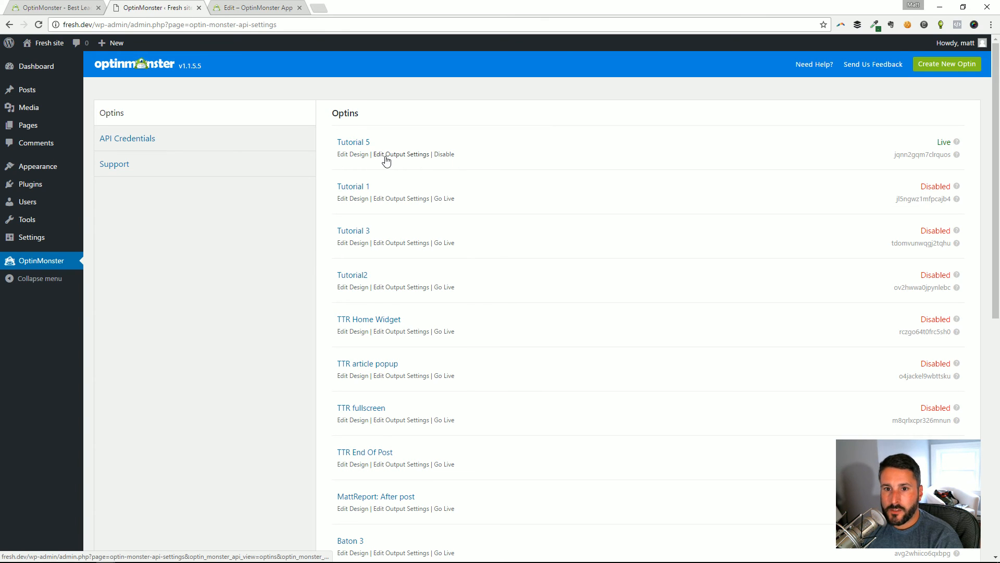
- Visit the Fresh site front end and browse the Sample Page to check the optin popup
mouse_move(31, 46)
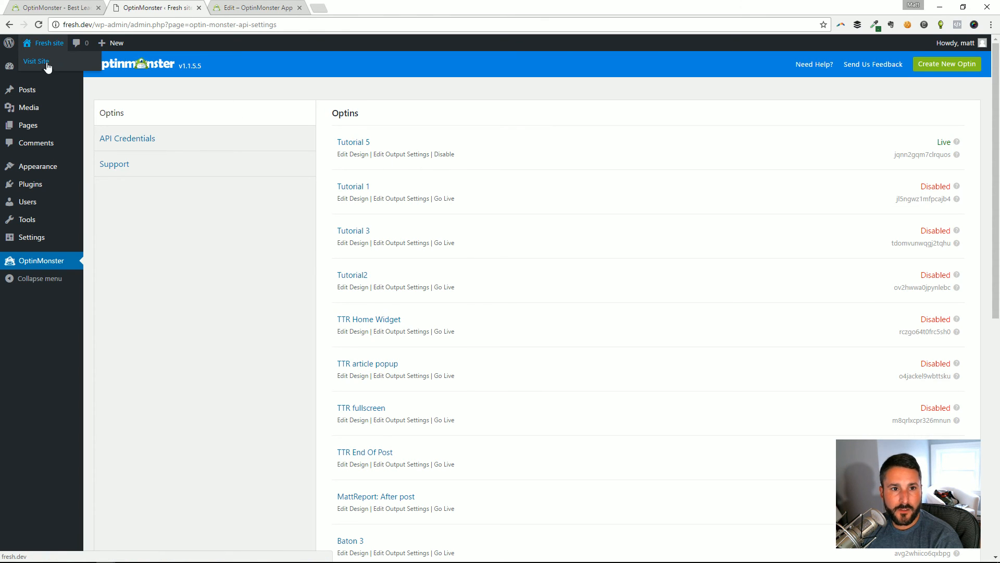
left_click(46, 61)
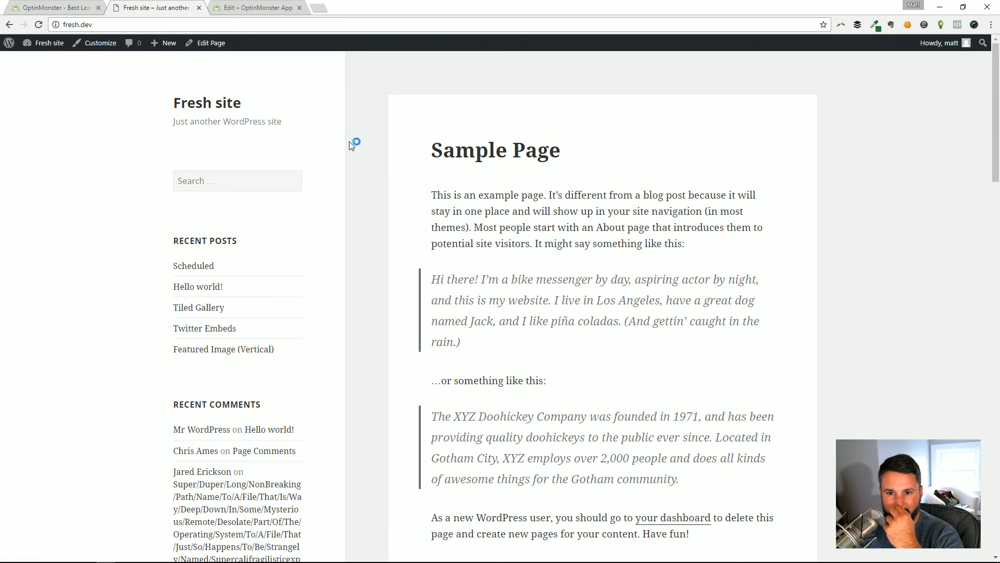
scroll(477, 173, "down", 7)
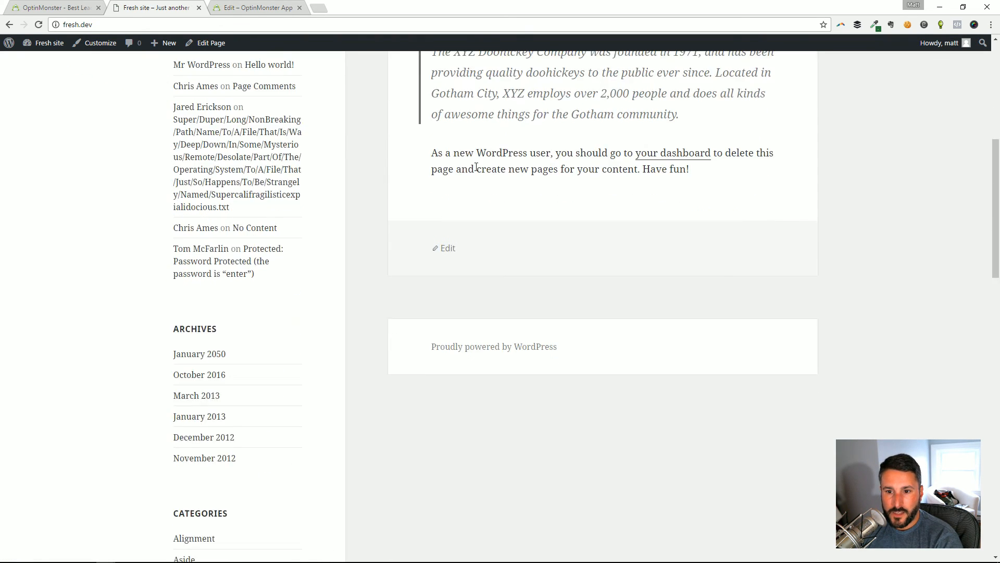
scroll(480, 176, "up", 7)
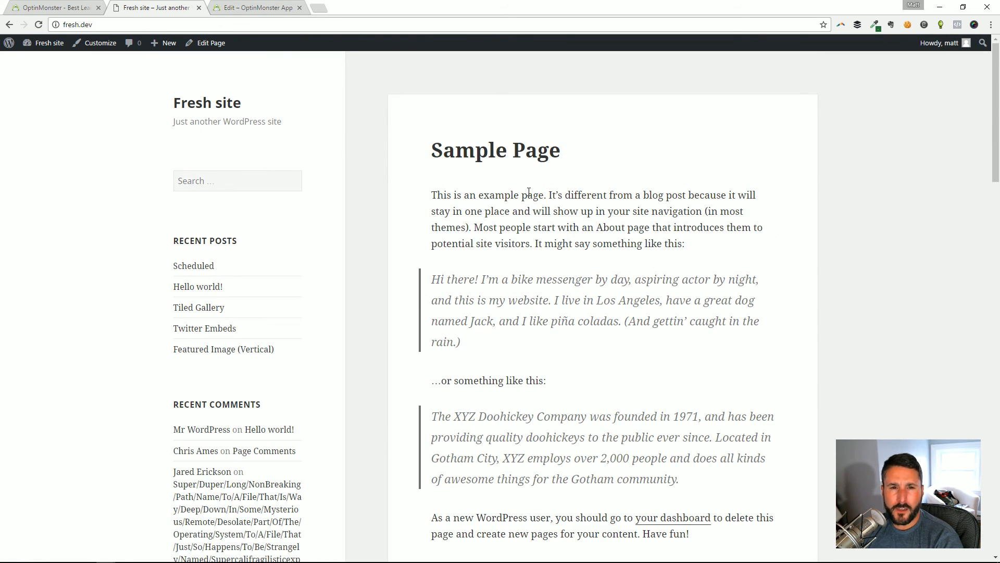
scroll(529, 192, "down", 3)
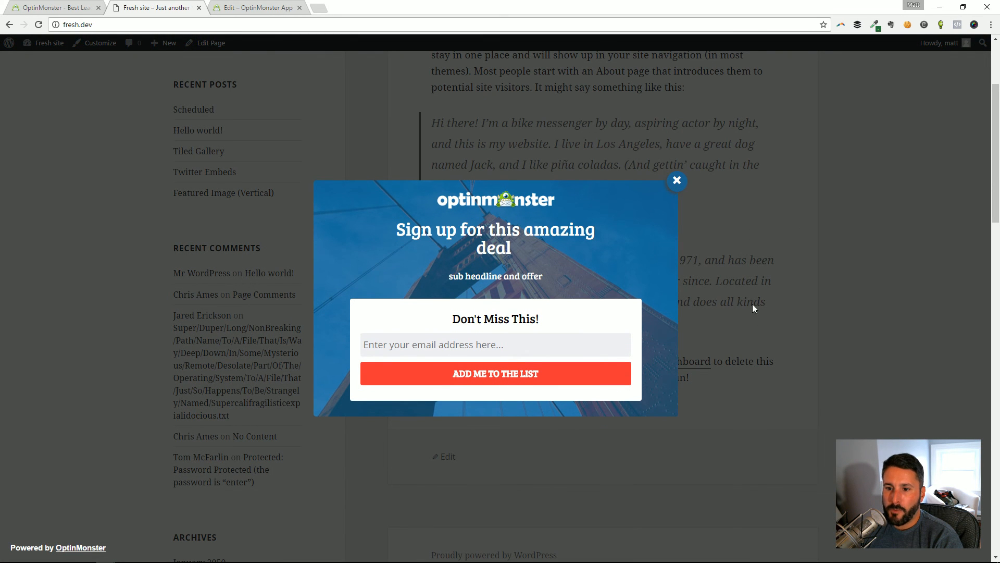